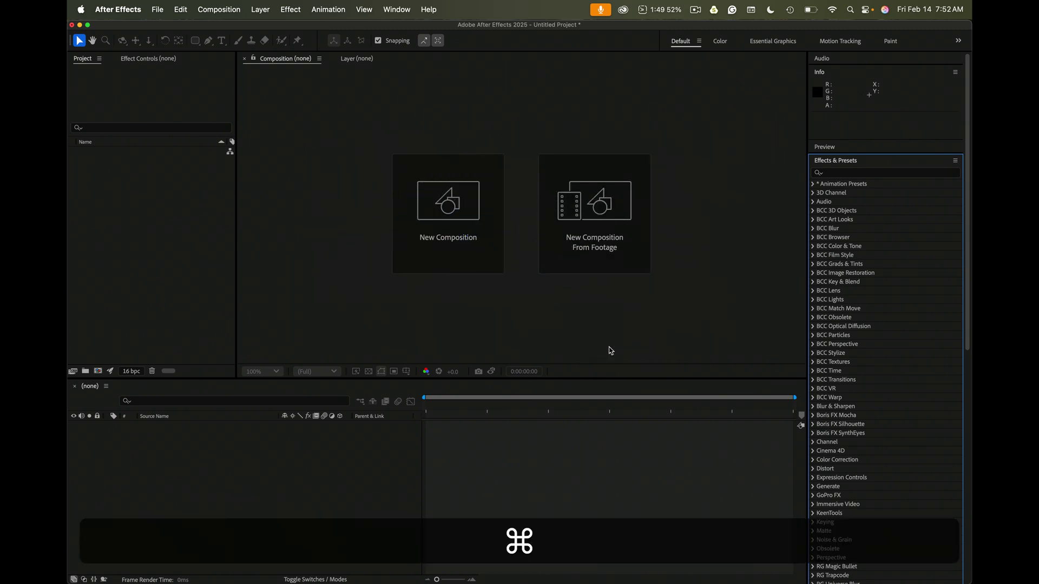
# - Create a 5-second composition named 'Trim Path' at 1920×1080, 24 fps
pyautogui.press('super+n')
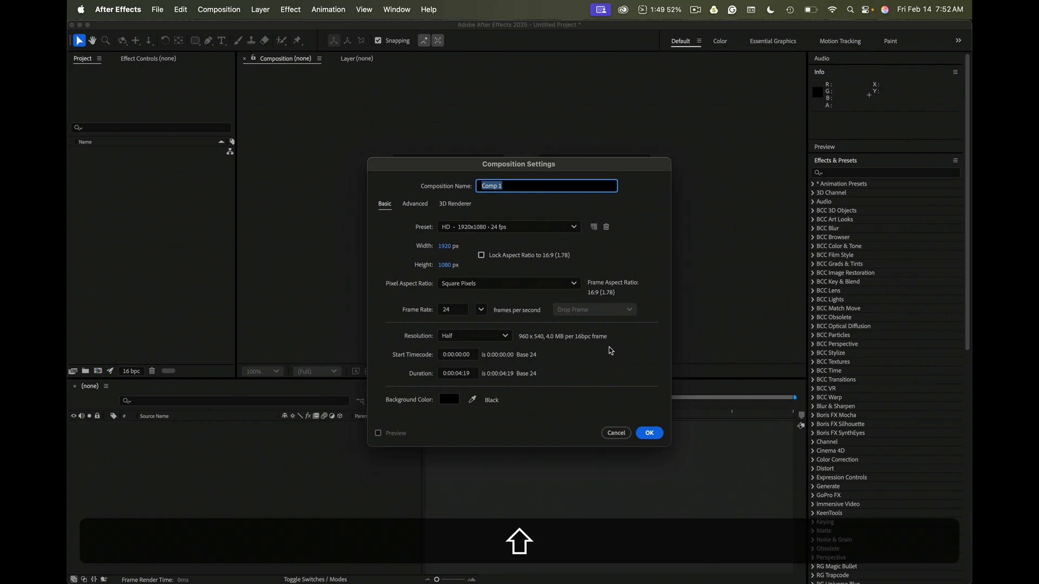
pyautogui.write('Trim')
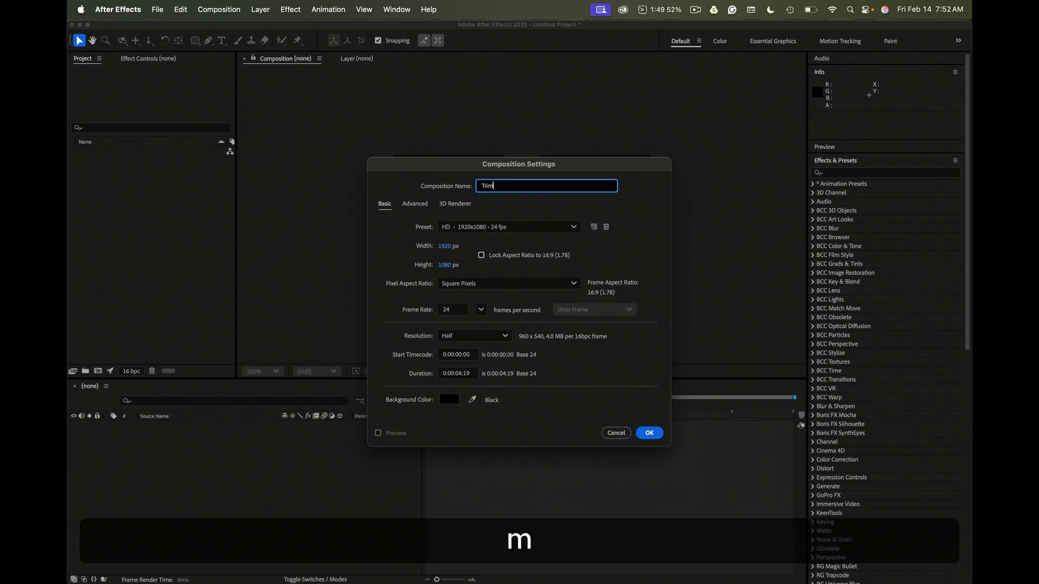
pyautogui.write(' Path')
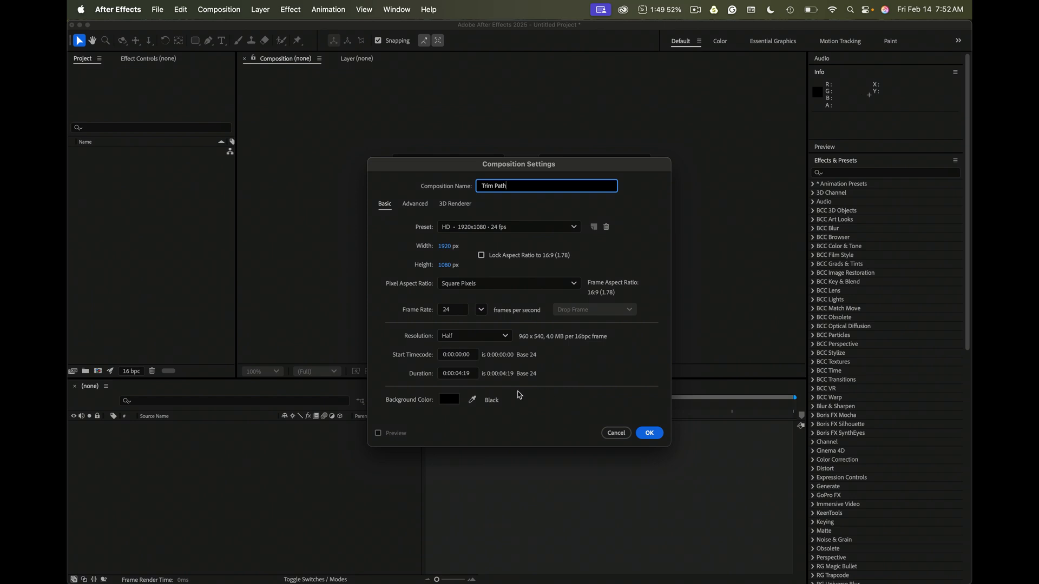
pyautogui.click(463, 379)
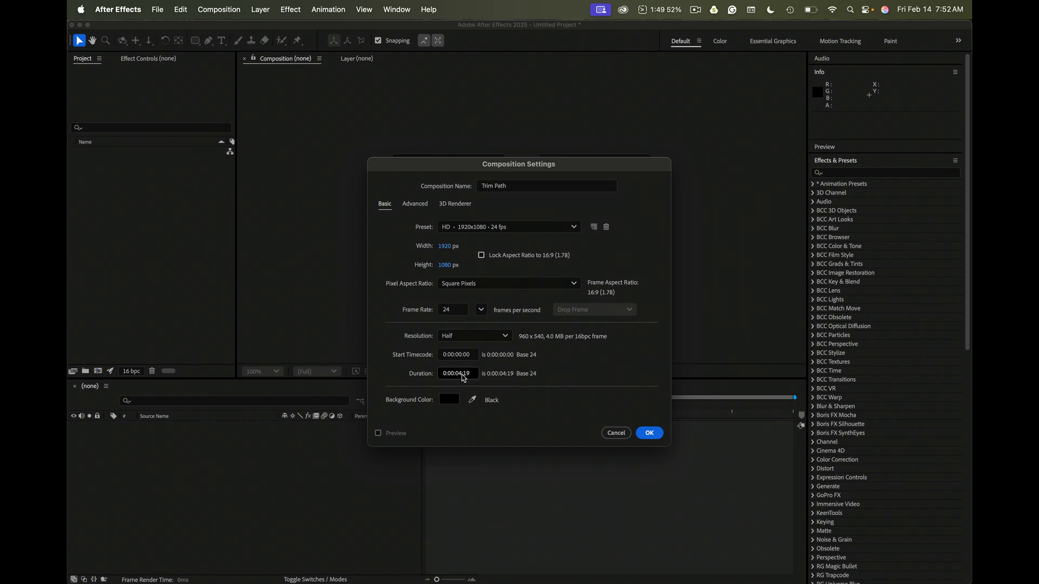
pyautogui.click(462, 377)
pyautogui.write('5')
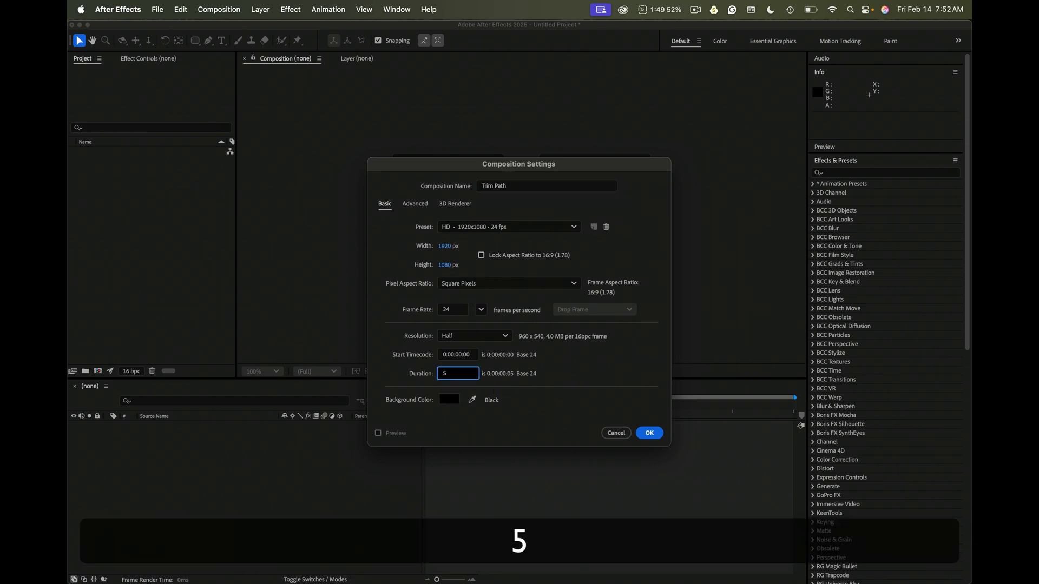
pyautogui.write('00')
pyautogui.press('Return')
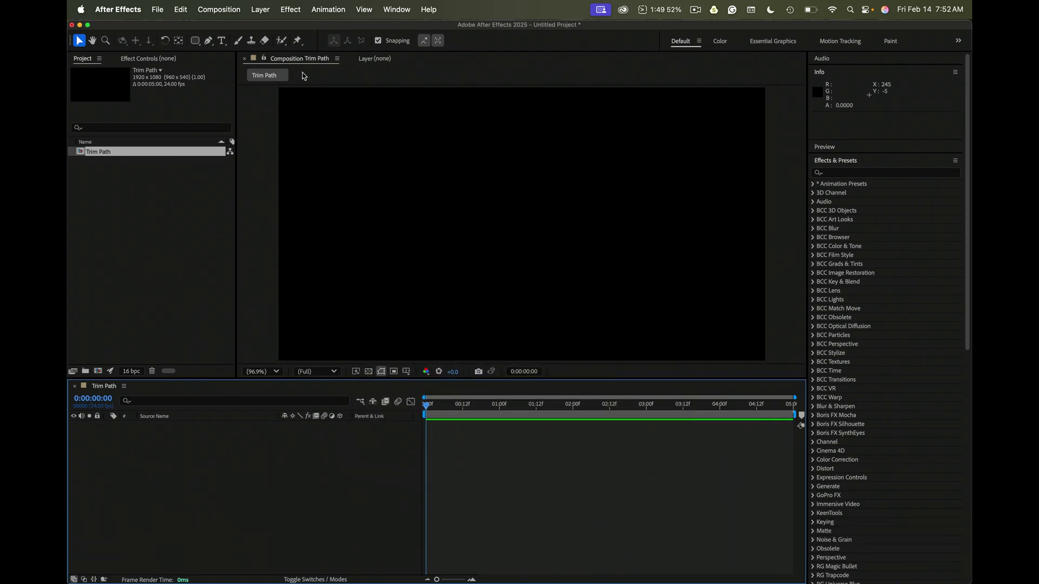
# - Add a comp-filling blue rectangle with the Rectangle tool and set its red stroke to 20 px
pyautogui.press('q')
pyautogui.press('q')
pyautogui.press('q')
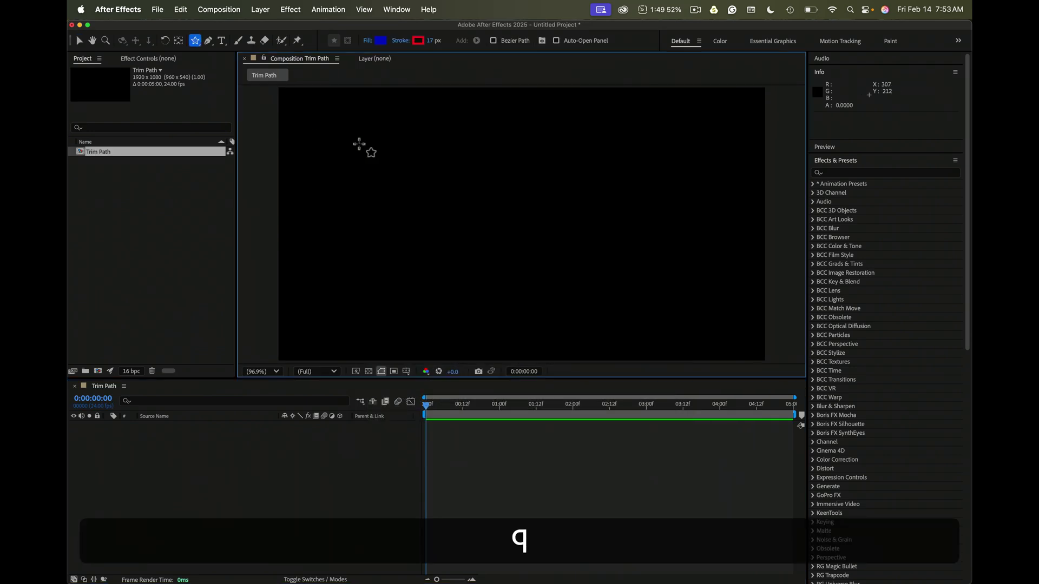
pyautogui.press('q')
pyautogui.press('q')
pyautogui.press('q')
pyautogui.doubleClick(197, 43)
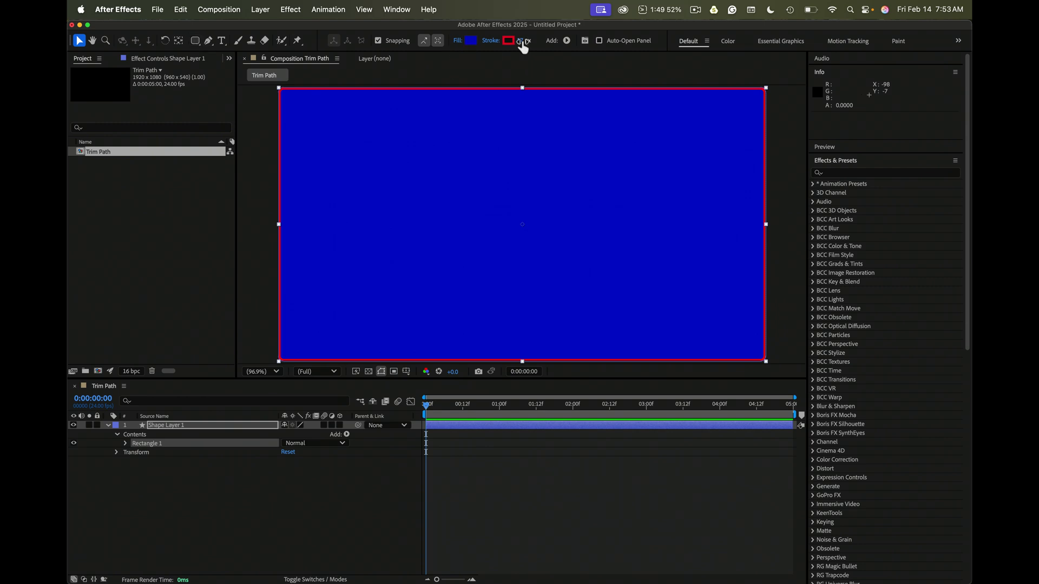
pyautogui.click(522, 40)
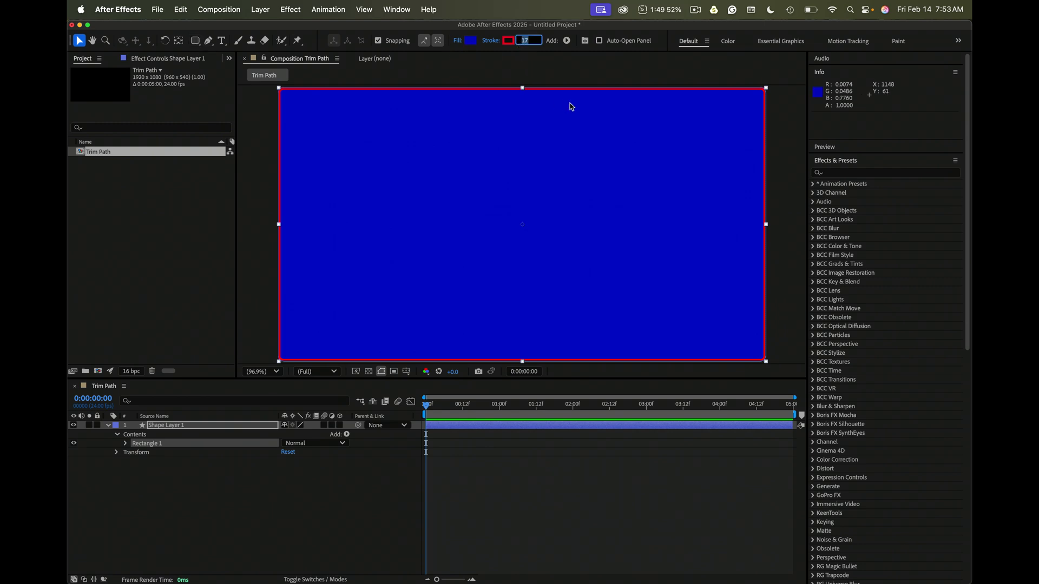
pyautogui.write('20')
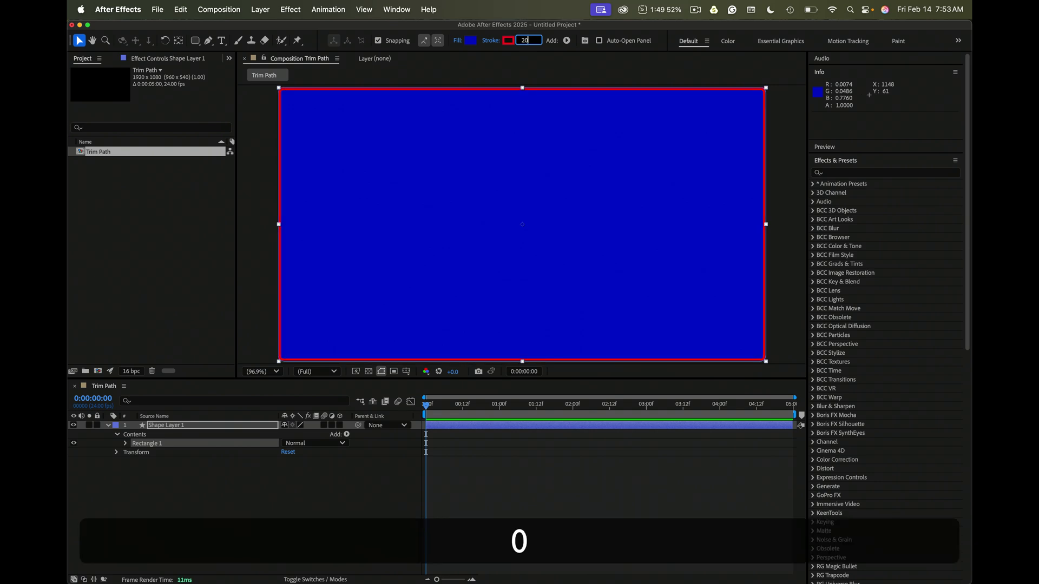
pyautogui.press('Return')
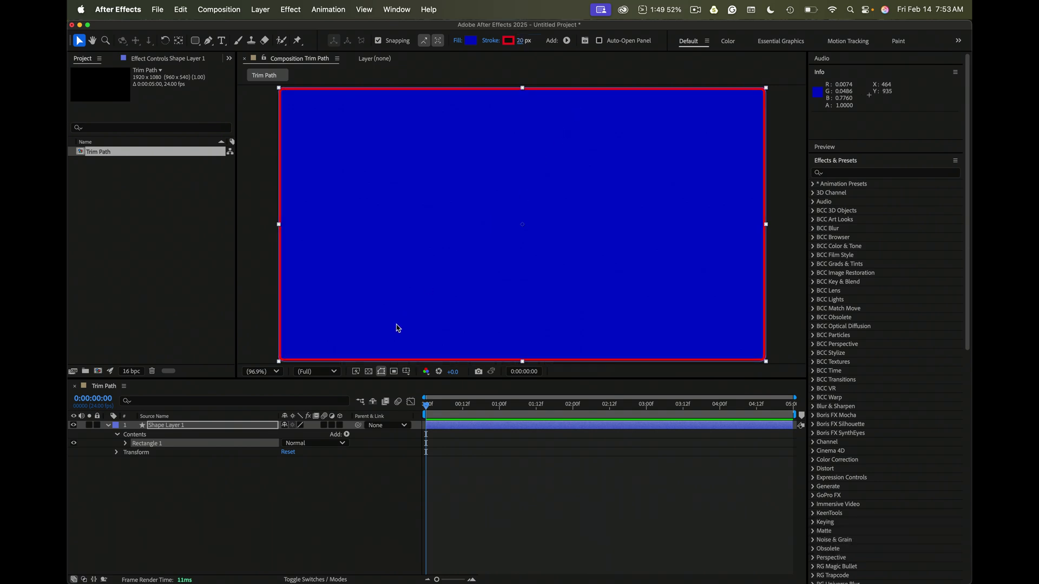
# - Set Shape Layer 1's Rectangle Path Size to 200 × 900
pyautogui.click(241, 429)
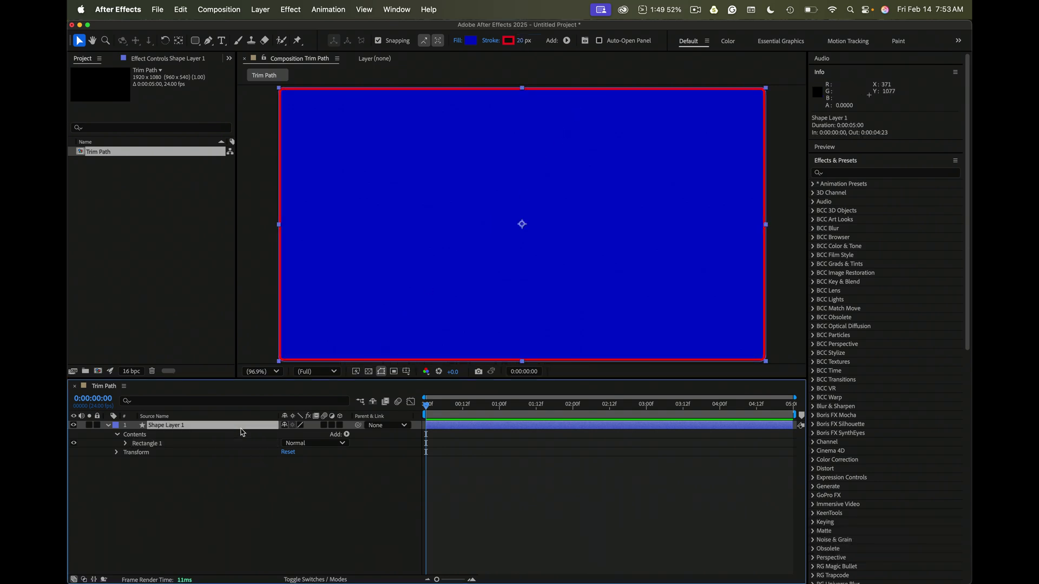
pyautogui.press('u')
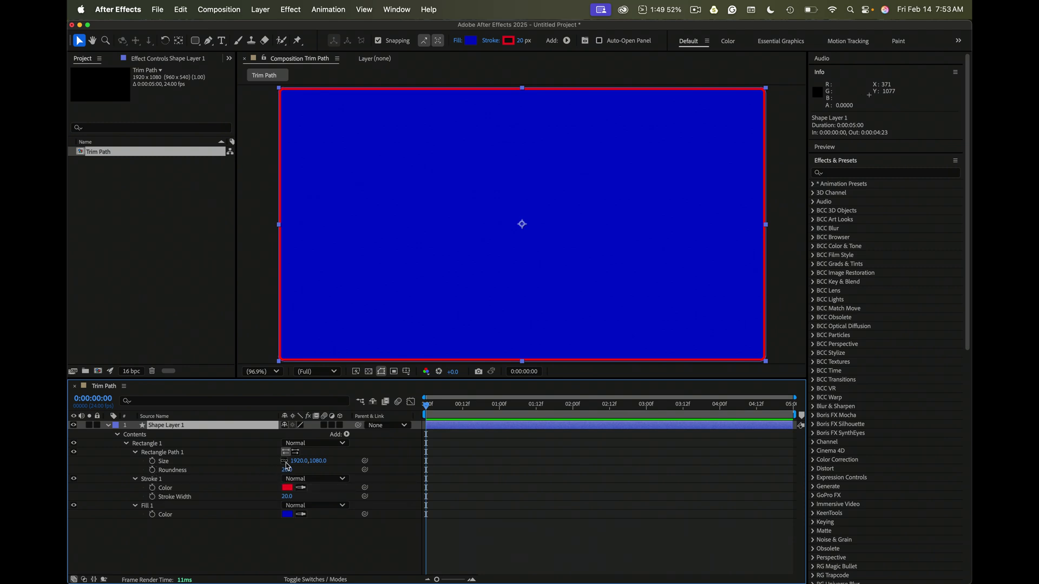
pyautogui.click(302, 461)
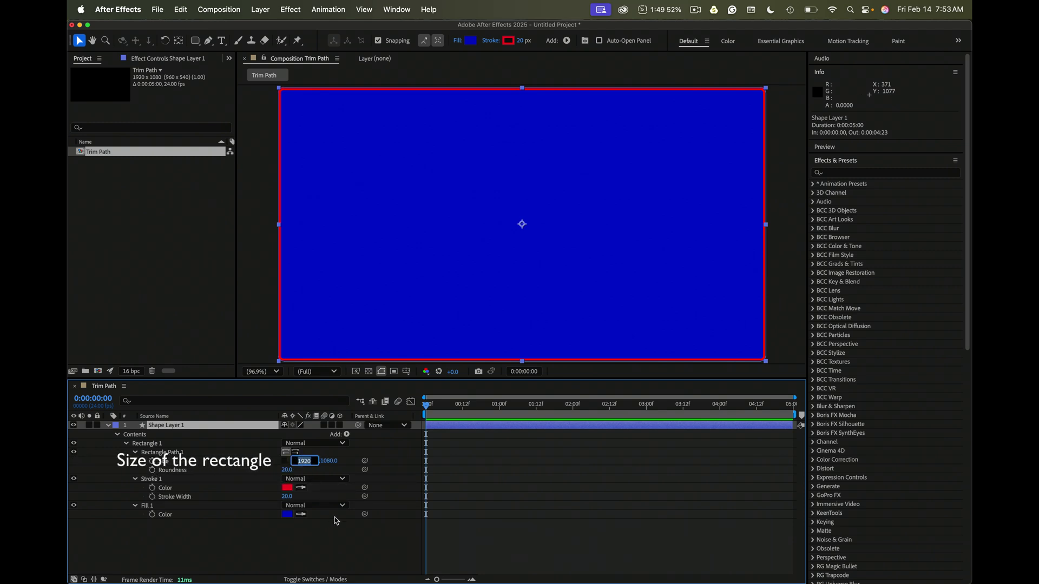
pyautogui.write('200')
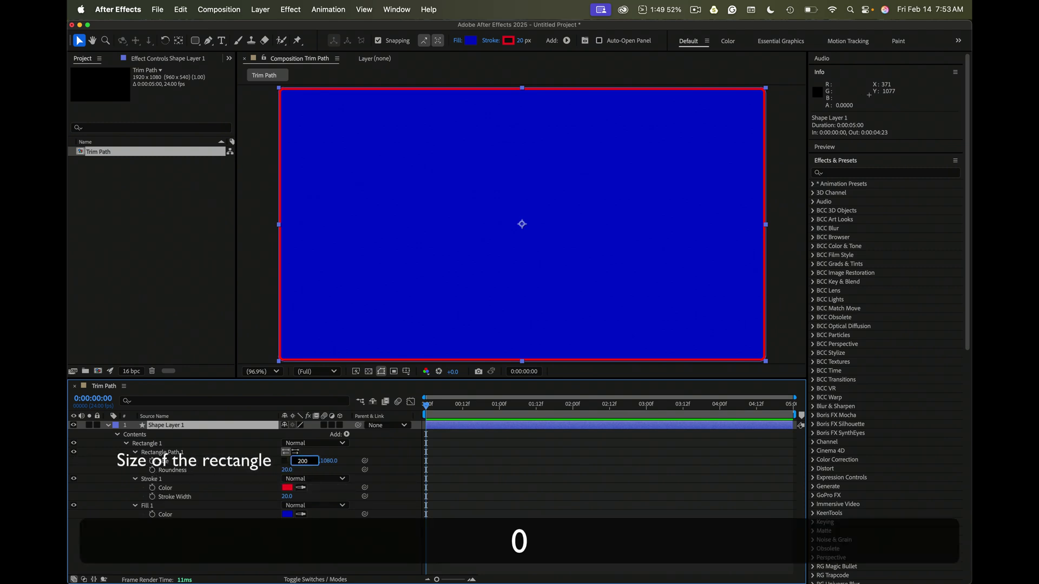
pyautogui.press('Tab')
pyautogui.write('900')
pyautogui.press('Return')
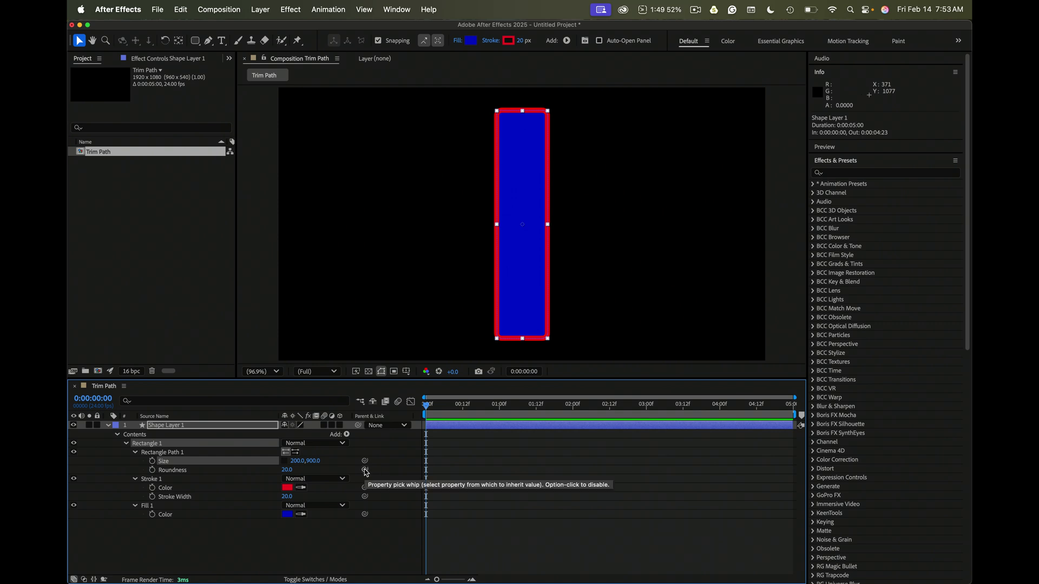
# - Give Roundness an expression linking it to Size[0]/2, half the rectangle's width
pyautogui.press('alt')
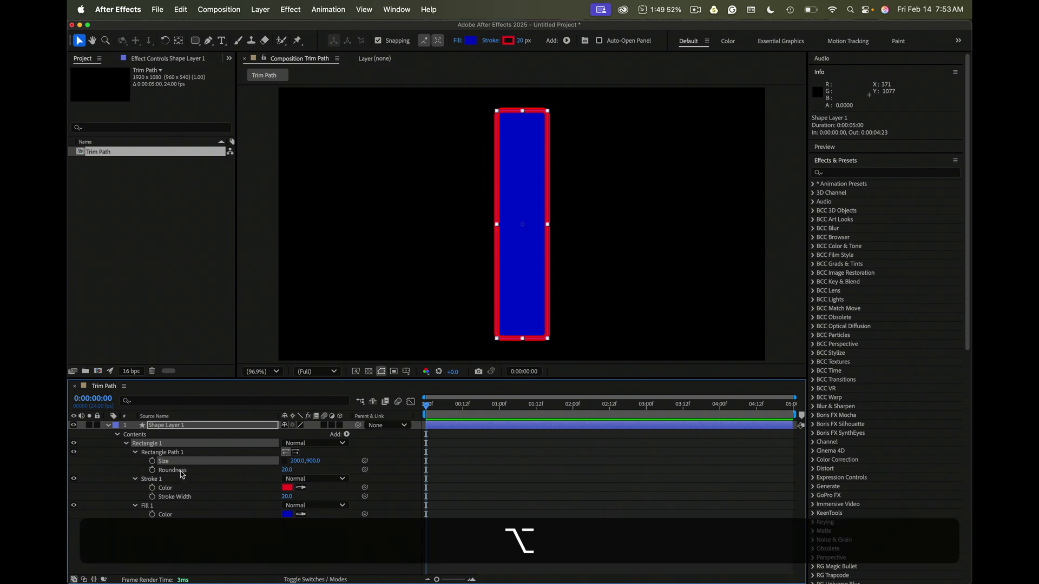
pyautogui.keyDown('alt'); pyautogui.click(152, 471); pyautogui.keyUp('alt')
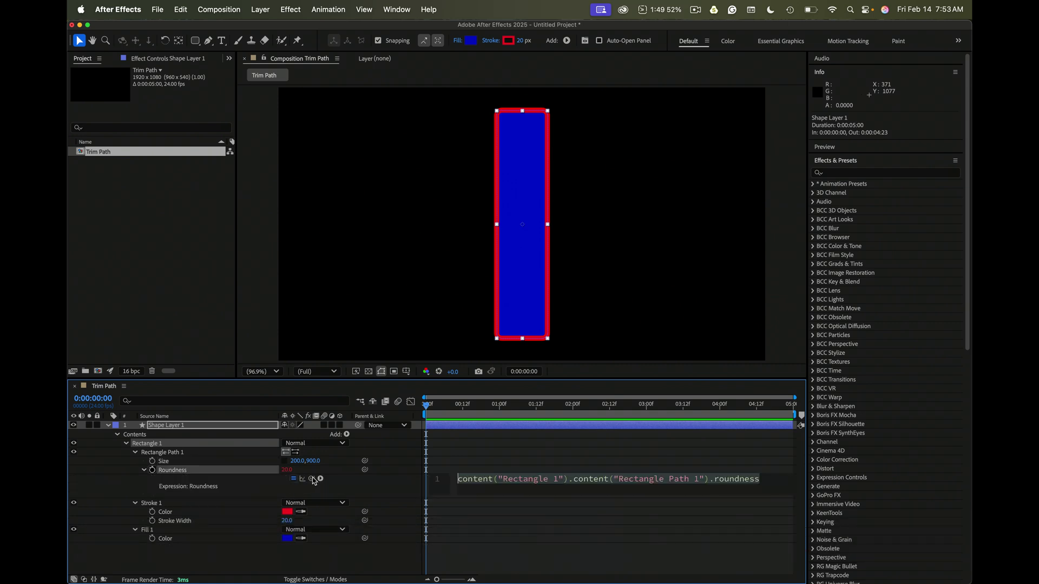
pyautogui.moveTo(311, 480); pyautogui.dragTo(299, 461)
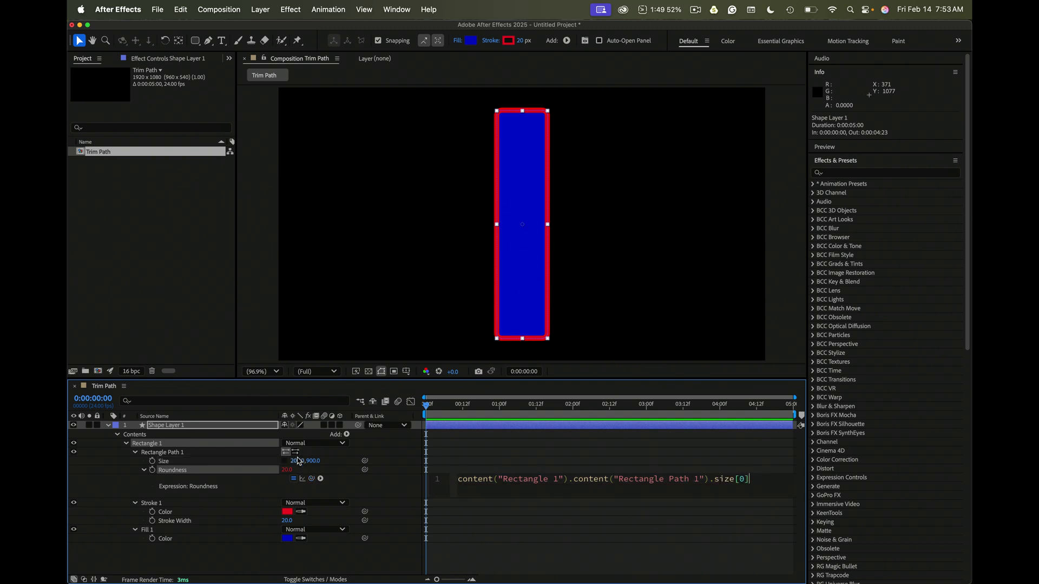
pyautogui.write('/2;')
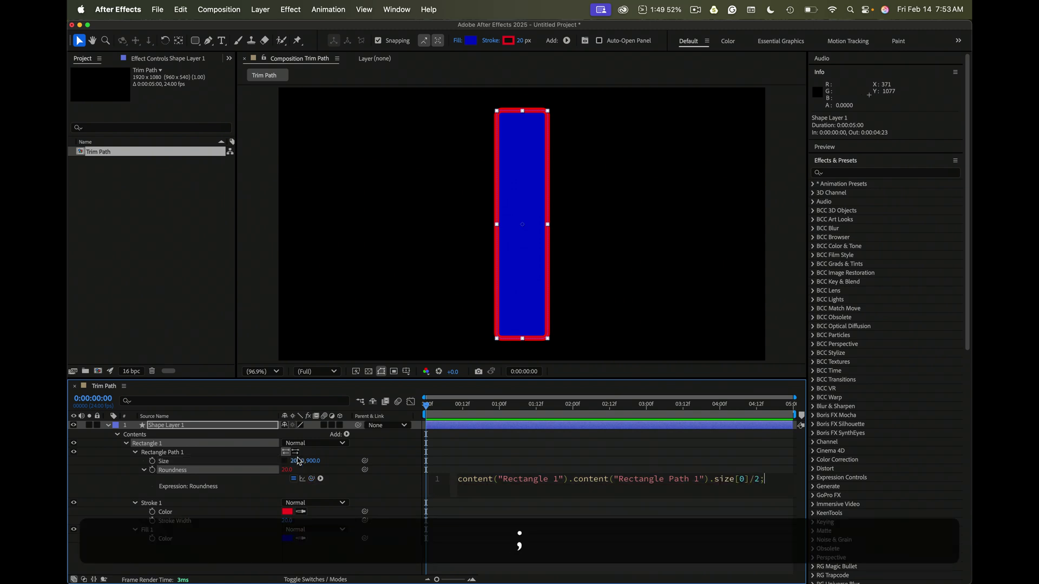
pyautogui.click(458, 469)
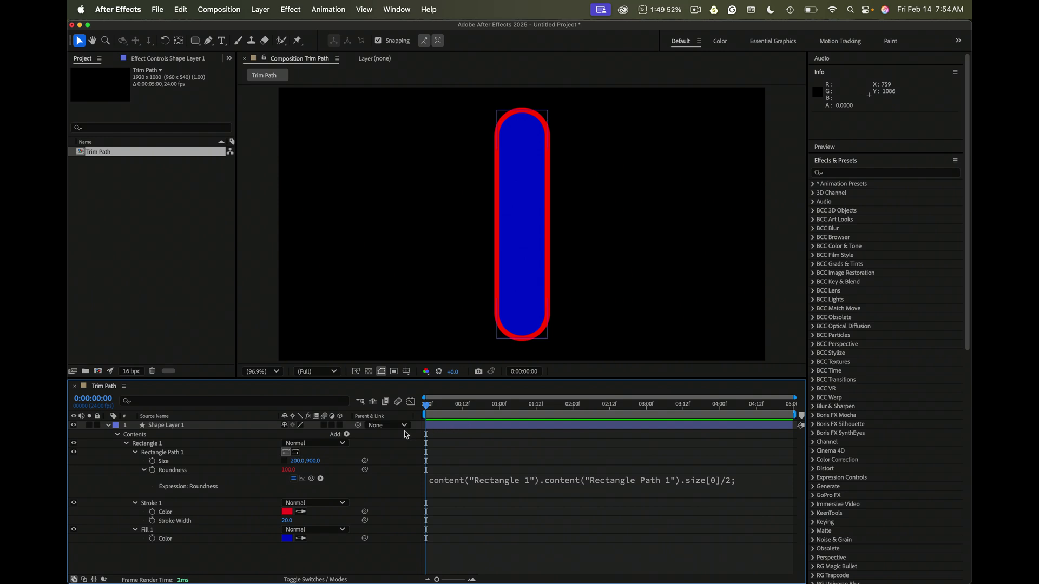
# - Rename the shape layer to 'Trim Paths'
pyautogui.click(222, 428)
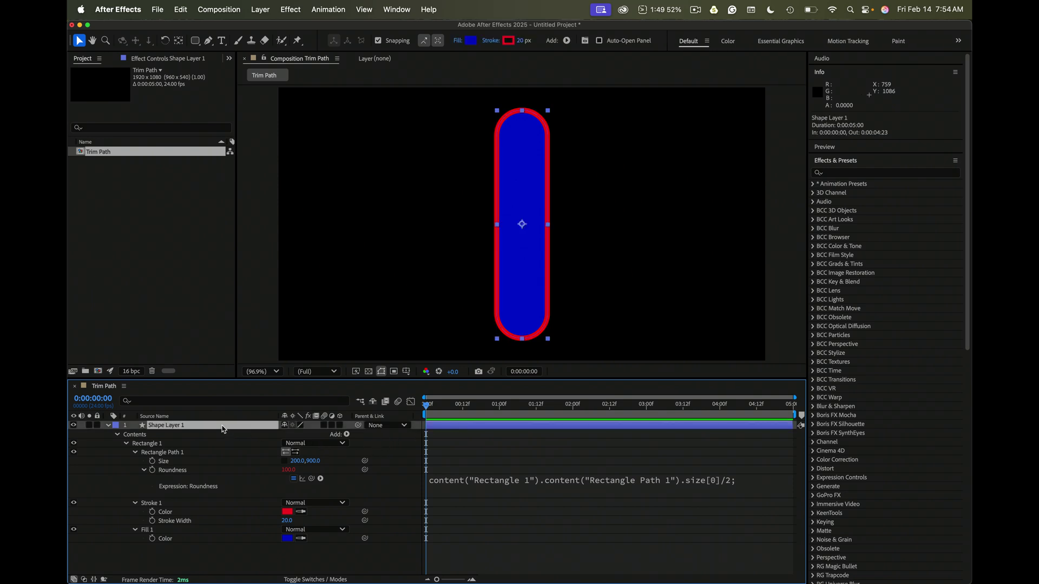
pyautogui.press('Return')
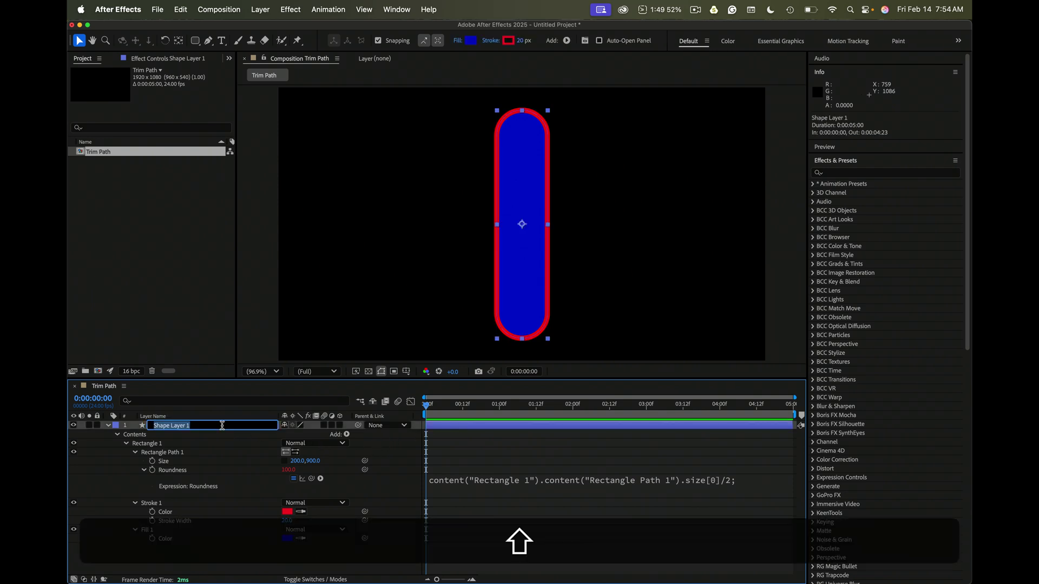
pyautogui.write('Trim Paths')
pyautogui.press('Return')
# - Duplicate Rectangle 1 into Rectangle 2 and enlarge the timeline to show both groups' properties
pyautogui.click(152, 445)
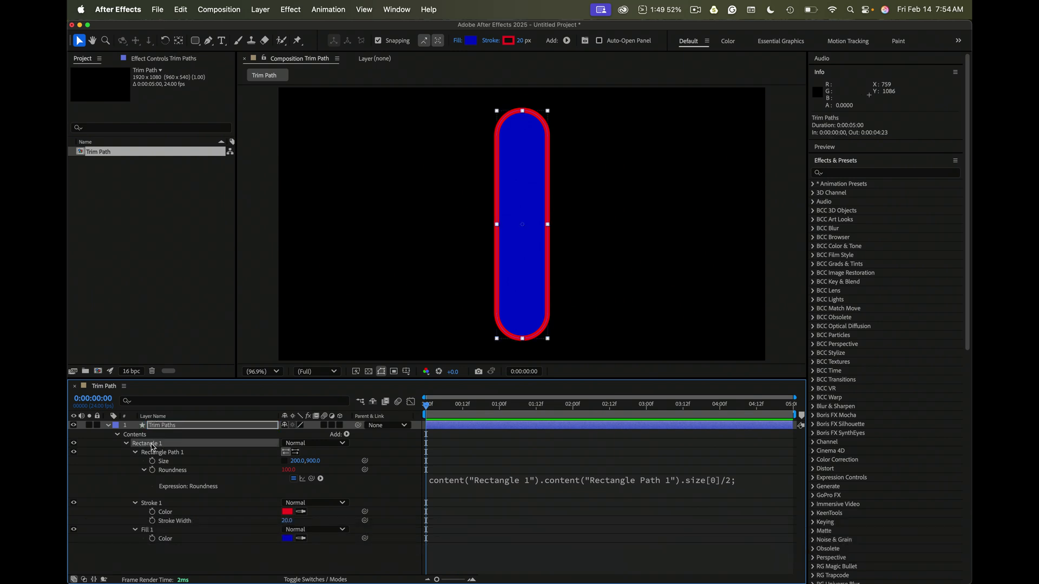
pyautogui.press('super')
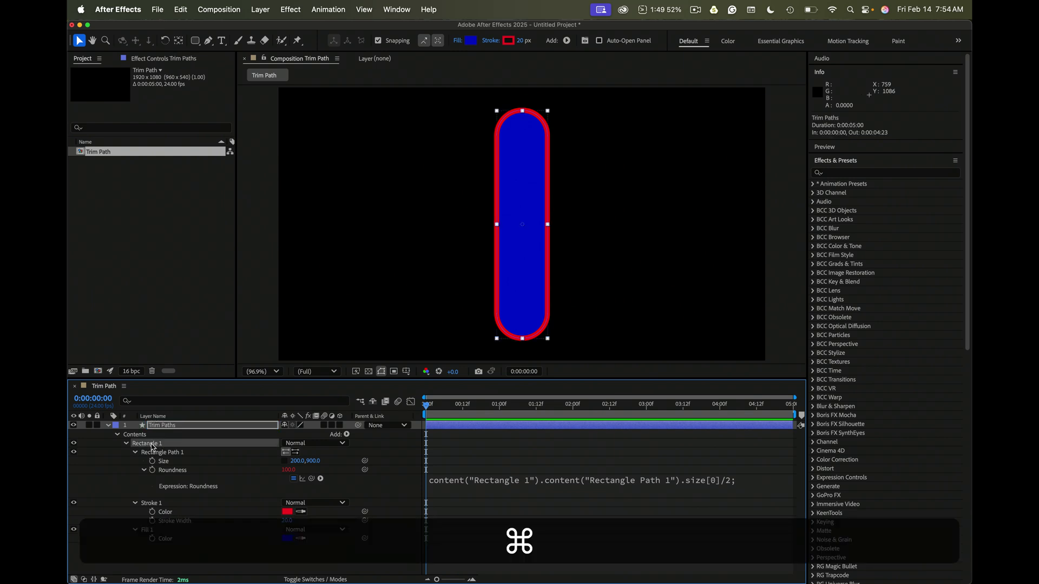
pyautogui.press('super+d')
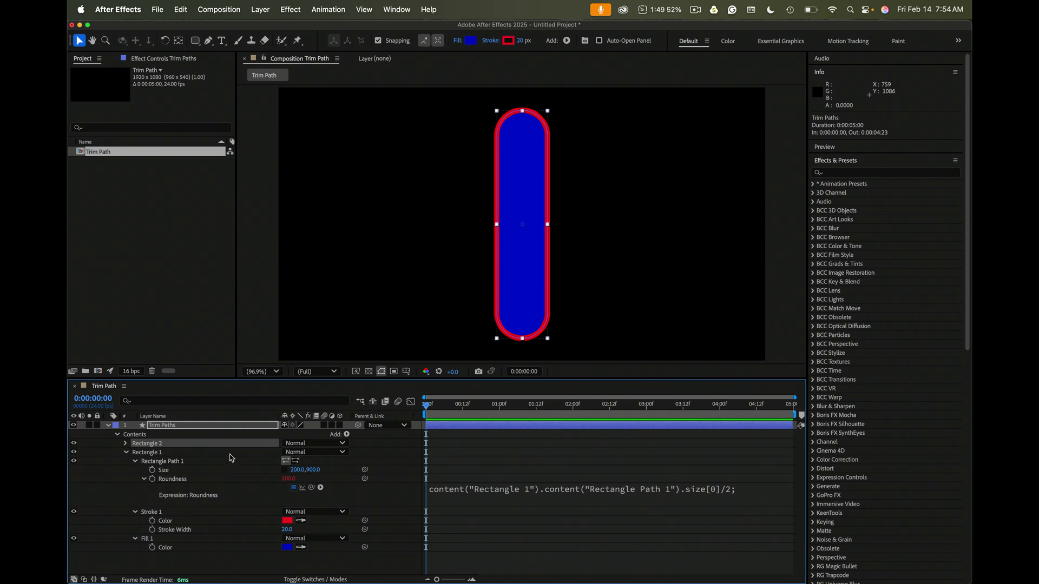
pyautogui.press('u')
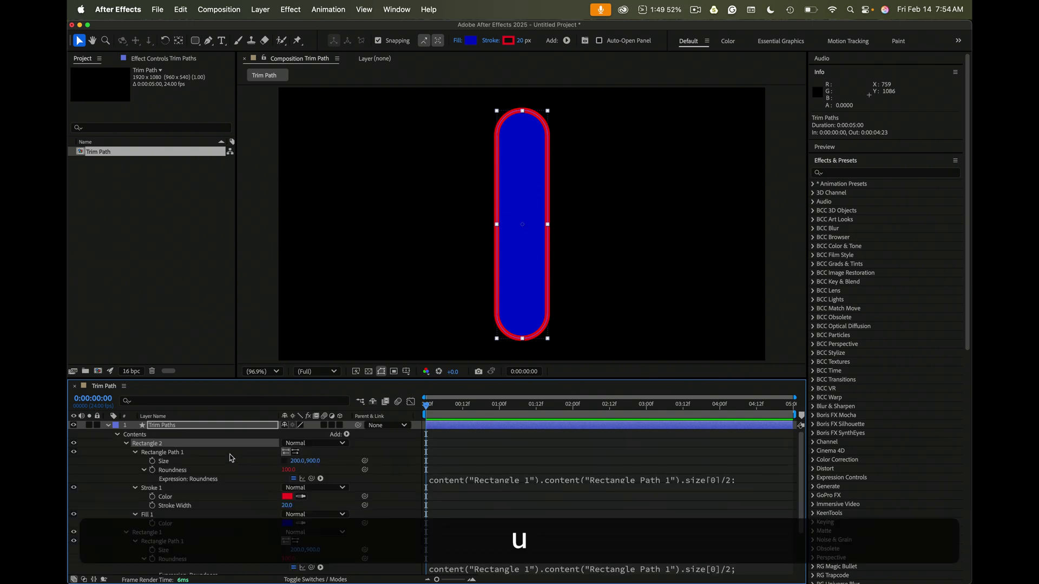
pyautogui.moveTo(250, 373); pyautogui.dragTo(260, 306)
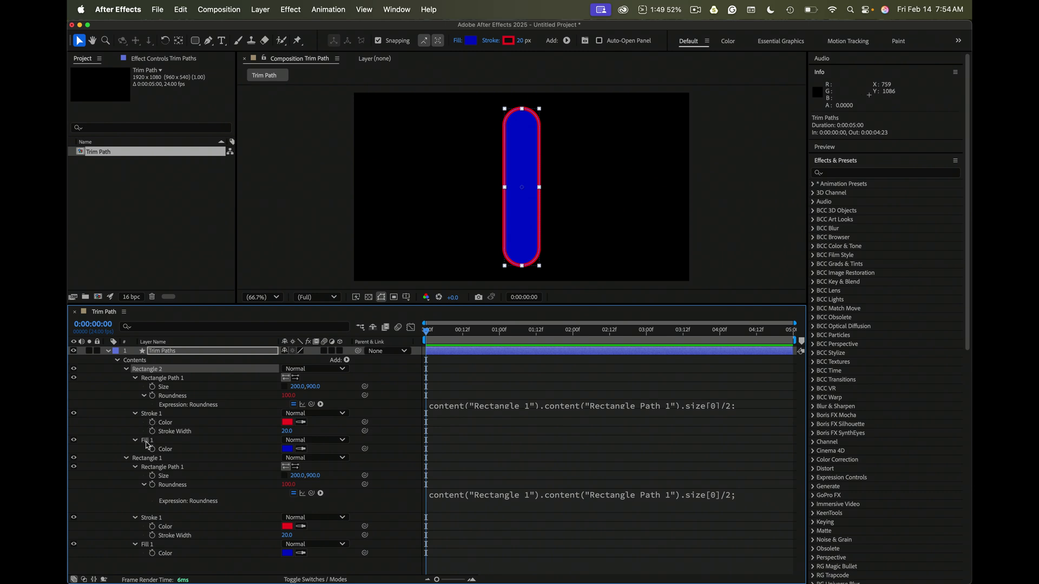
# - Delete Fill 1 from Rectangle 2 and Stroke 1 from Rectangle 1
pyautogui.click(147, 442)
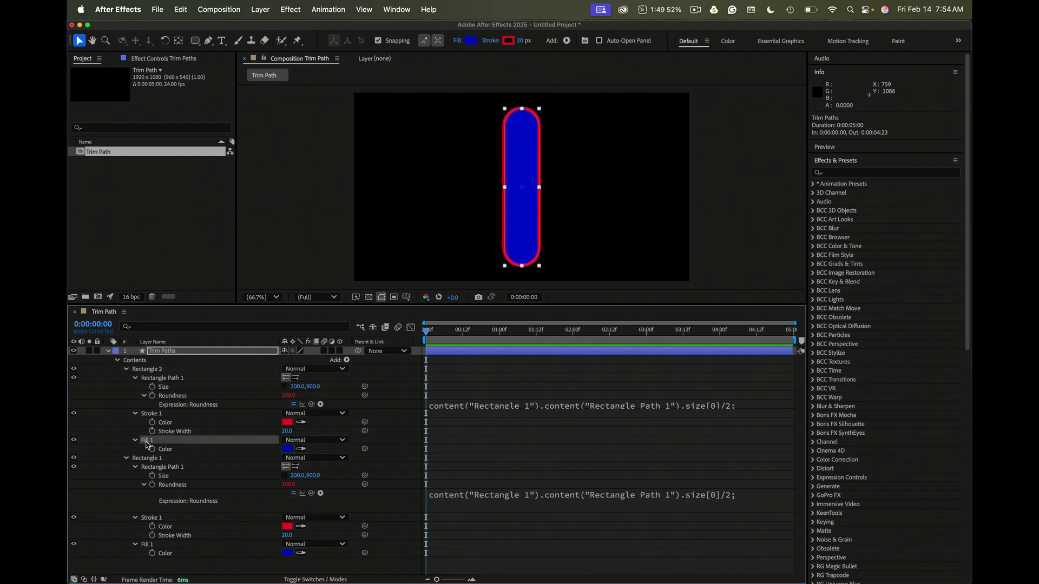
pyautogui.press('BackSpace')
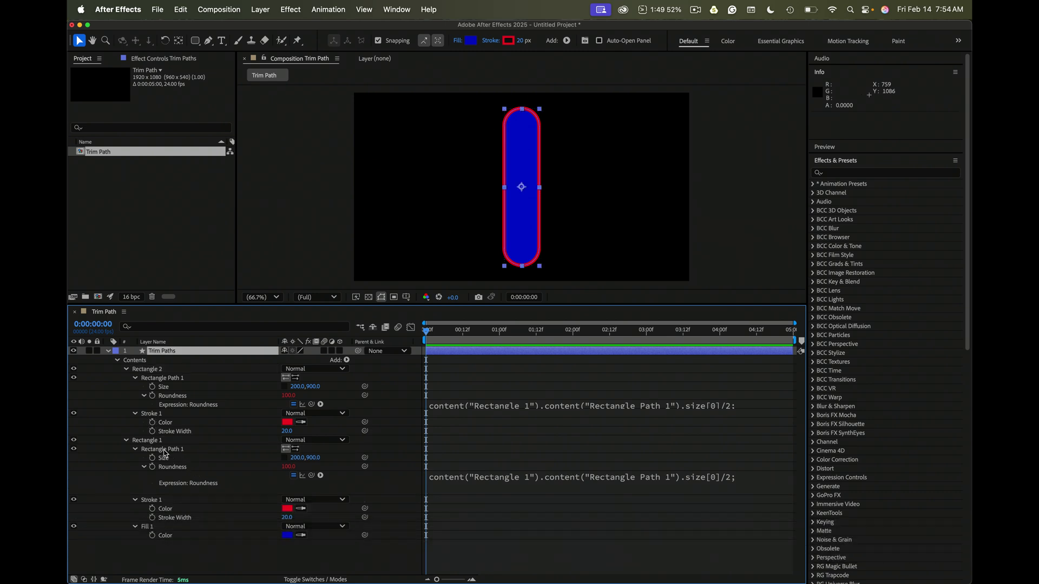
pyautogui.click(152, 503)
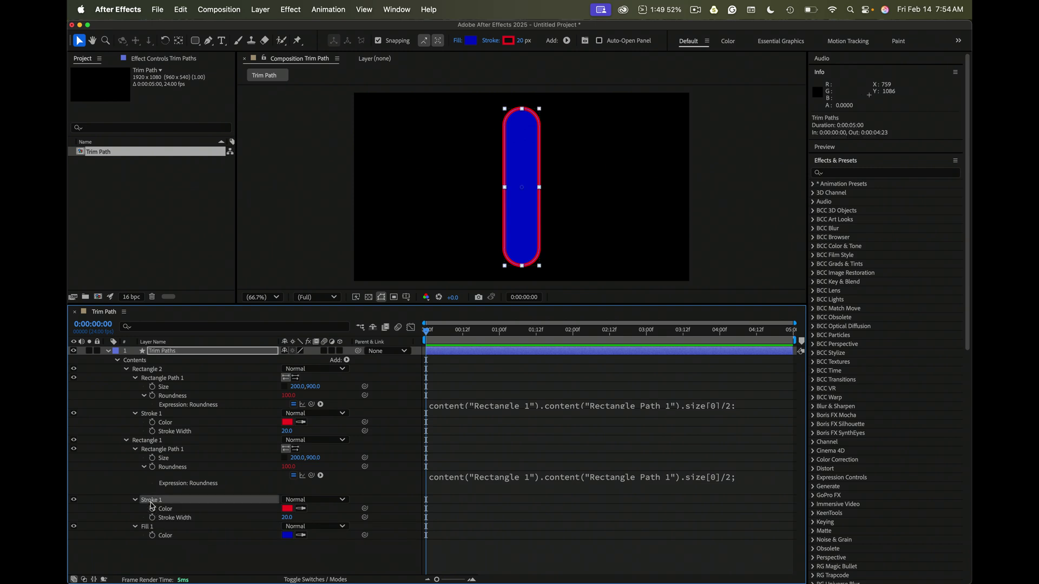
pyautogui.press('BackSpace')
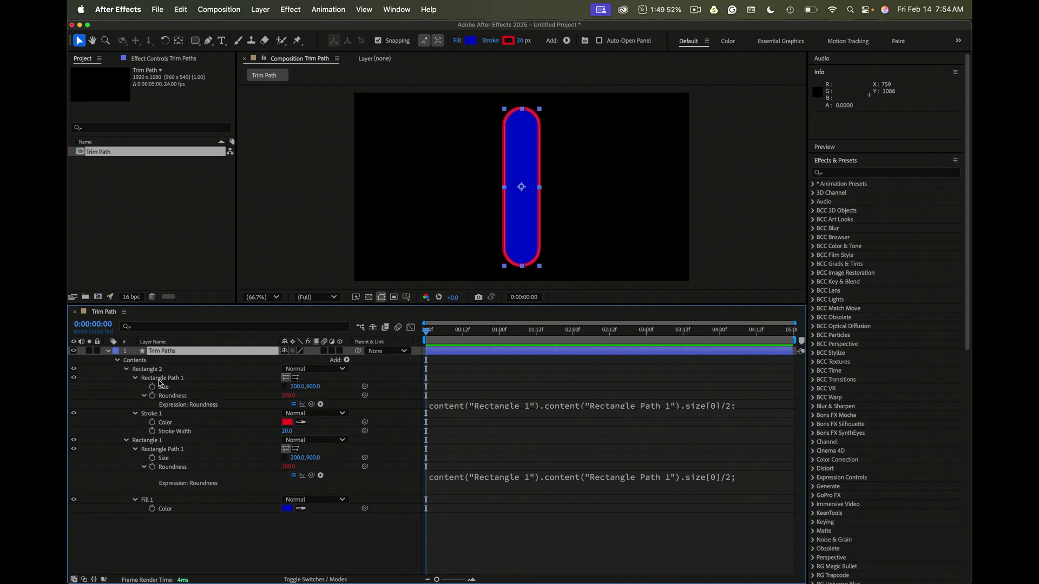
# - Add Trim Paths to Rectangle 2 and raise its Start so only part of the outline shows
pyautogui.click(148, 369)
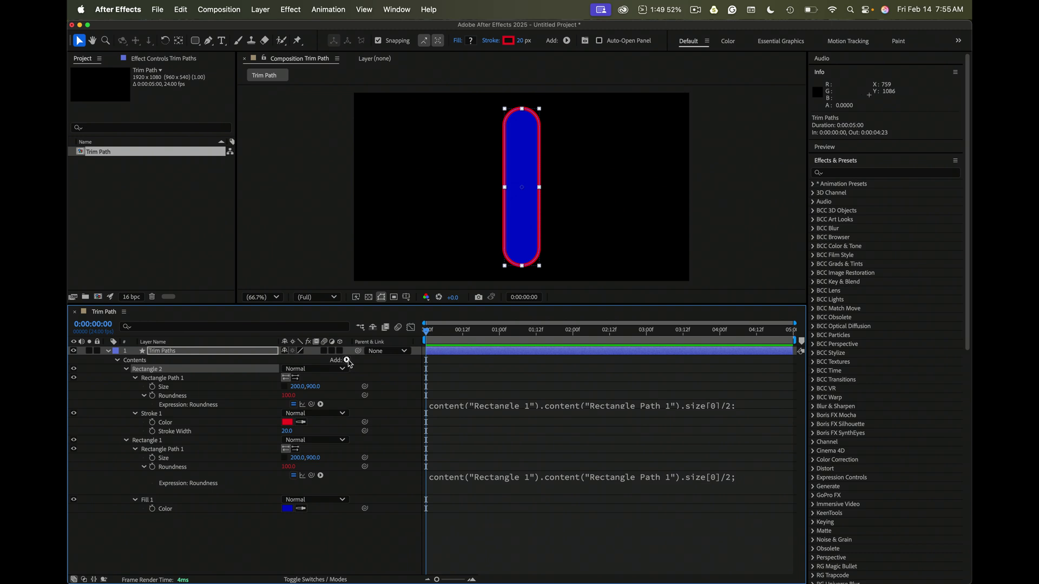
pyautogui.click(347, 361)
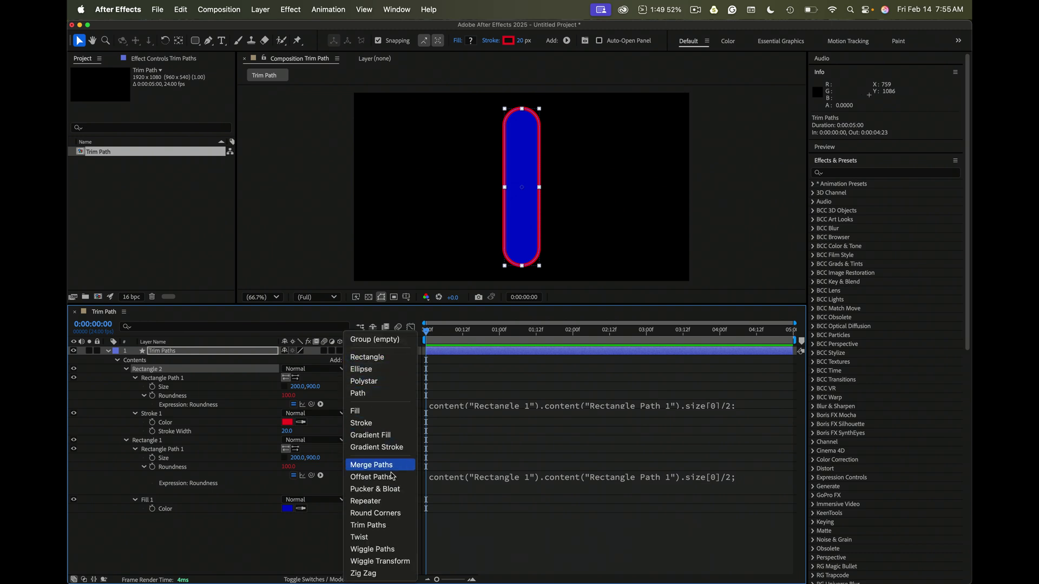
pyautogui.click(382, 527)
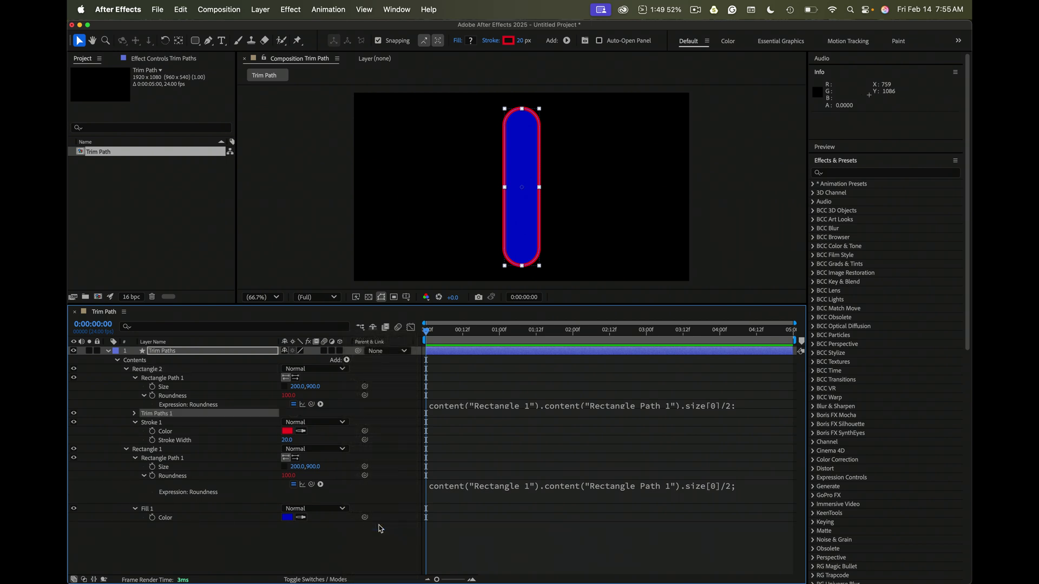
pyautogui.click(132, 414)
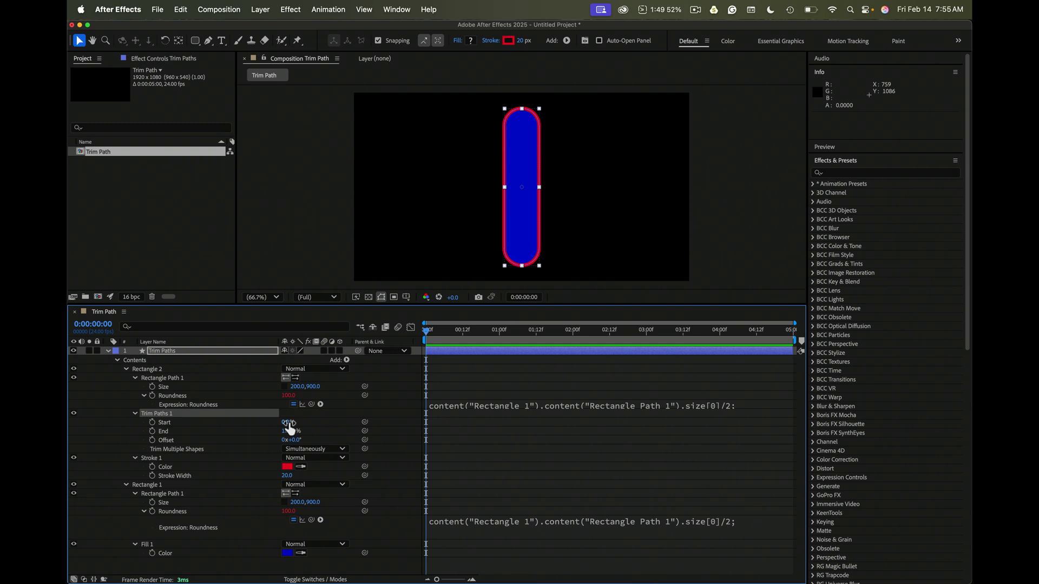
pyautogui.moveTo(287, 422)
pyautogui.mouseDown()
pyautogui.moveTo(329, 422)
pyautogui.moveTo(270, 430)
pyautogui.moveTo(303, 440)
pyautogui.moveTo(325, 427)
pyautogui.moveTo(226, 429)
pyautogui.mouseUp()
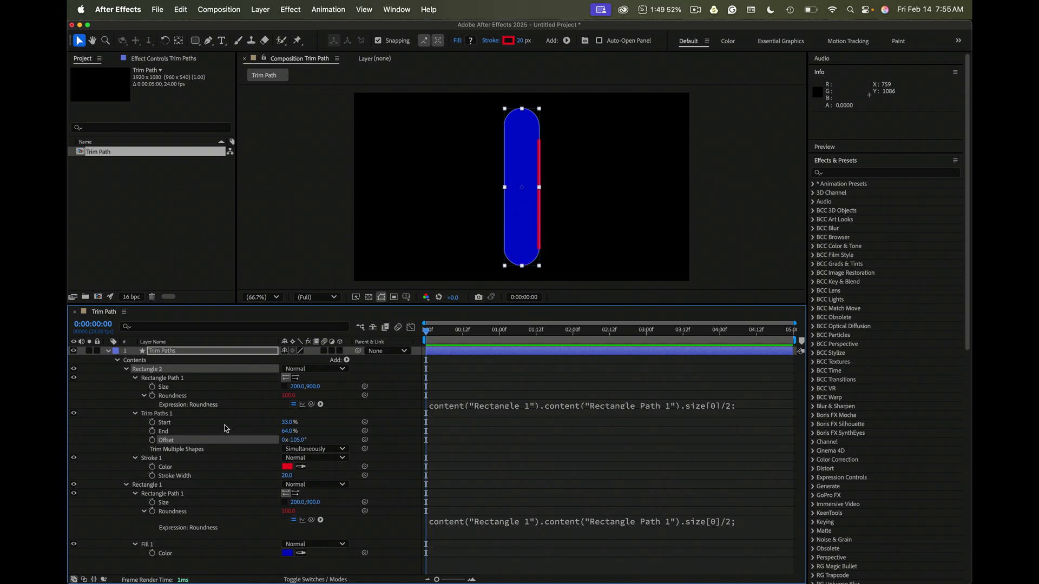
# - Undo the trial values and key Trim Paths Start from 0% at 0:00 to 74% at 2:00
pyautogui.press('super+z')
pyautogui.press('super+z')
pyautogui.press('super+z')
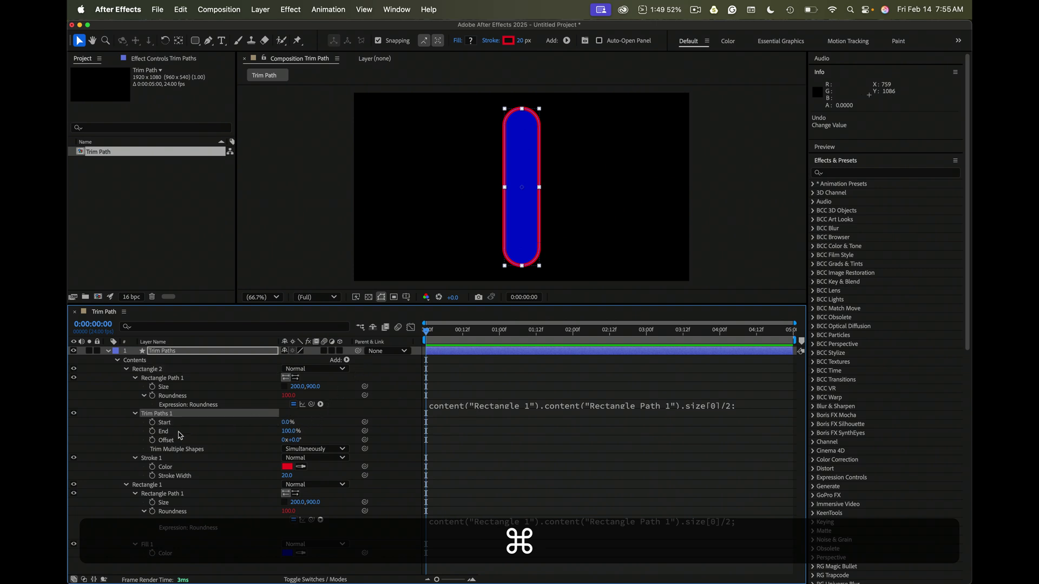
pyautogui.click(152, 422)
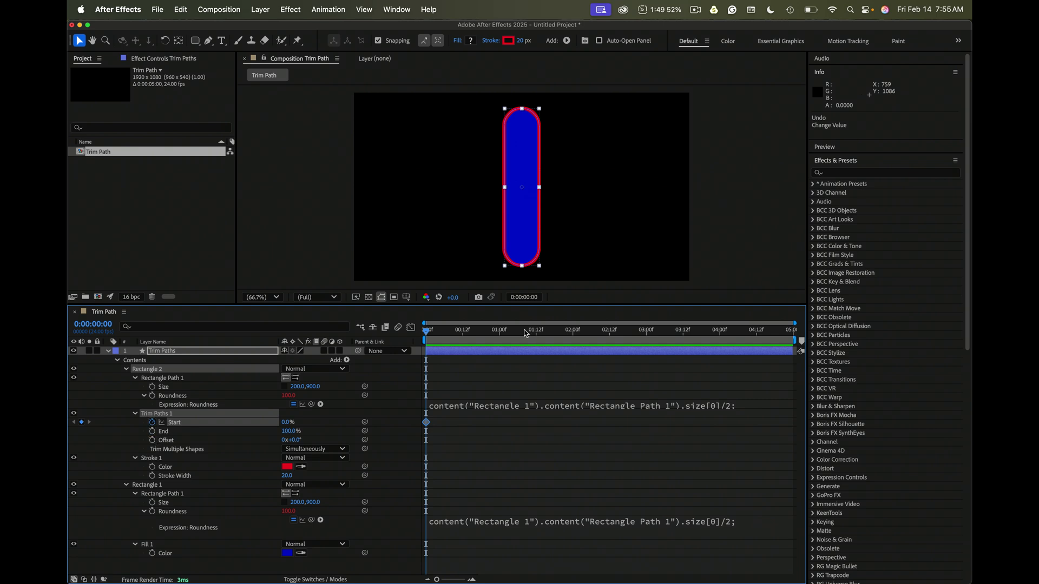
pyautogui.click(572, 331)
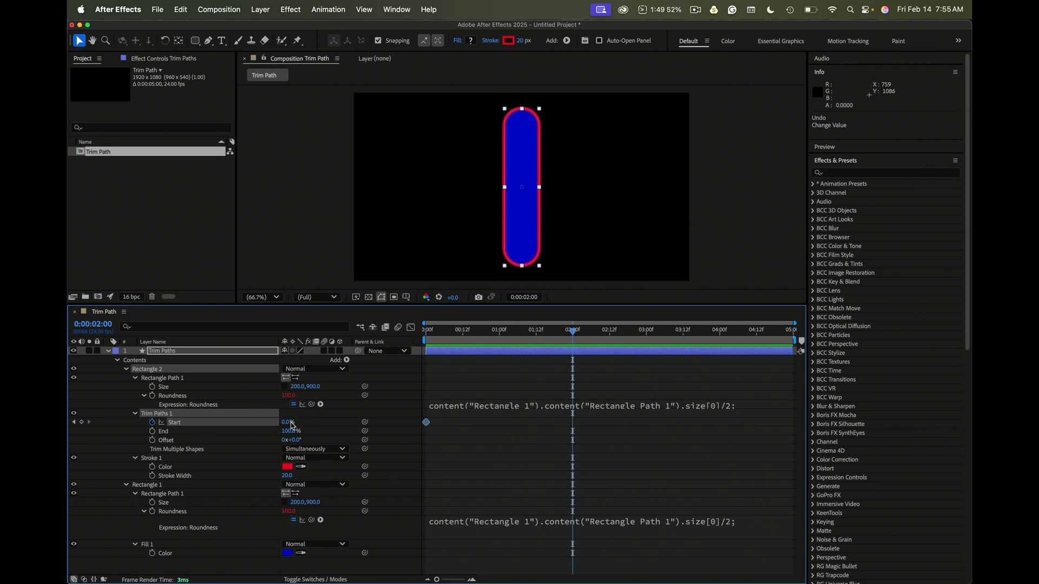
pyautogui.moveTo(288, 422); pyautogui.dragTo(327, 426)
# - Key Offset at -163° at 2:00 and return to the first frame
pyautogui.click(153, 439)
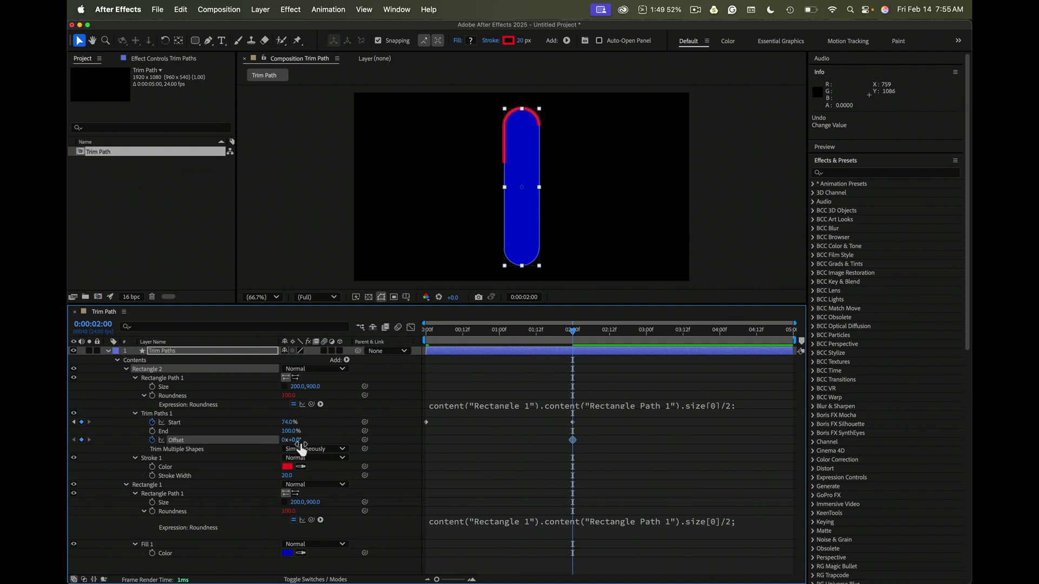
pyautogui.moveTo(296, 440)
pyautogui.mouseDown()
pyautogui.moveTo(316, 440)
pyautogui.moveTo(220, 449)
pyautogui.mouseUp()
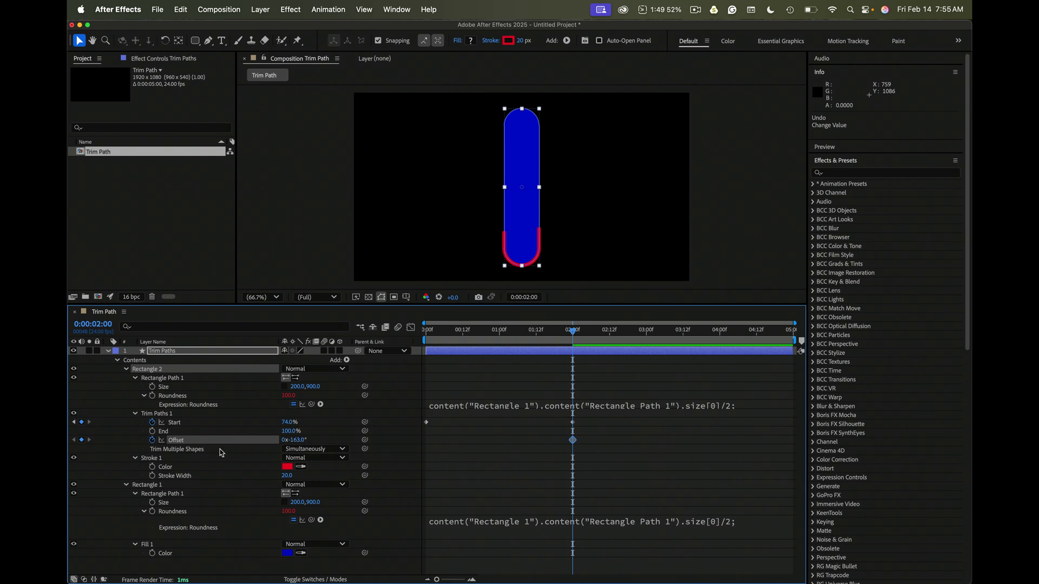
pyautogui.moveTo(490, 333); pyautogui.dragTo(425, 331)
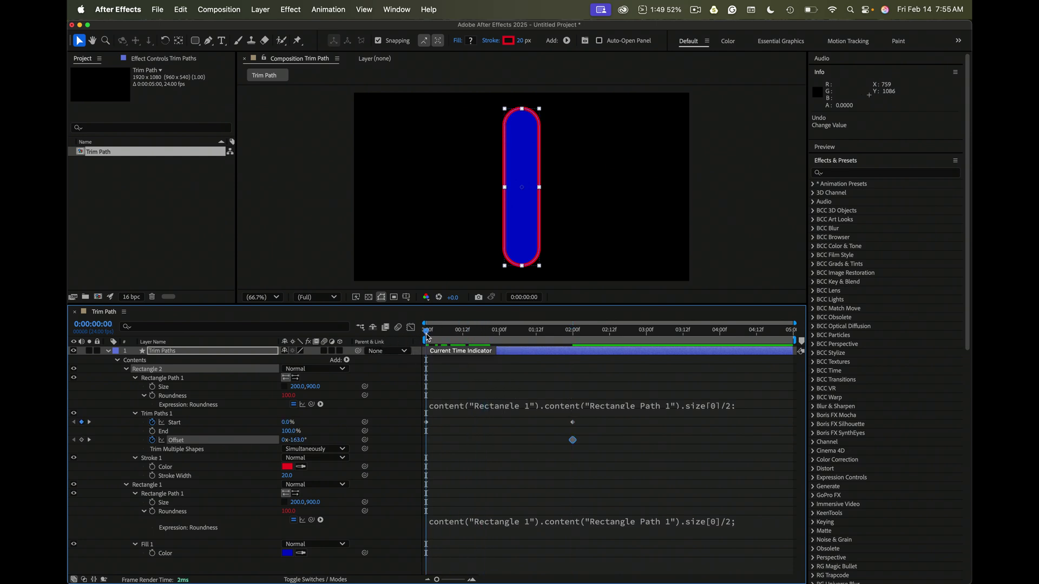
# - Key an early Offset of about 64°, move that keyframe to 0:00, and preview
pyautogui.moveTo(431, 332); pyautogui.dragTo(435, 336)
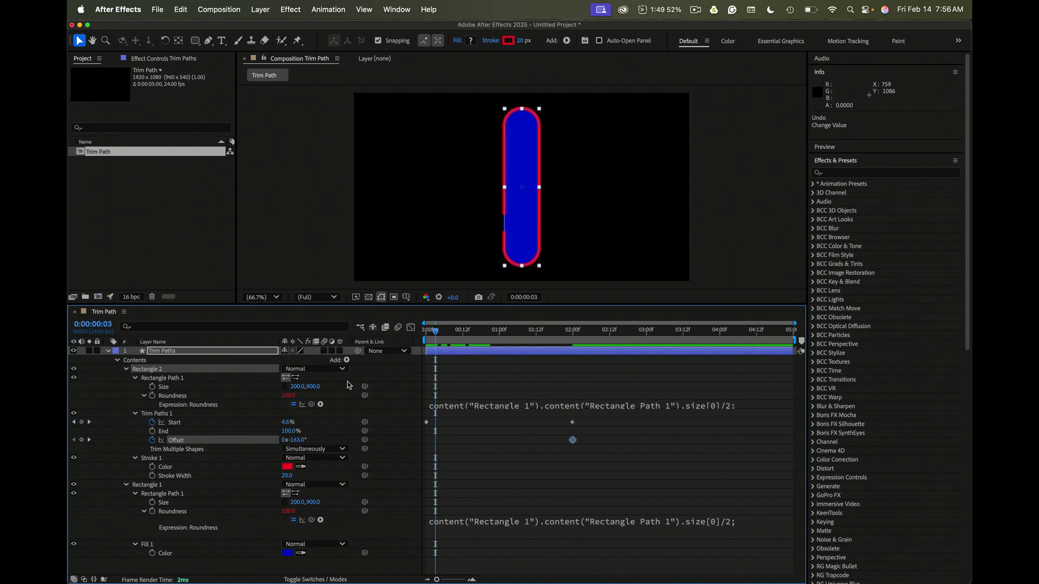
pyautogui.click(289, 440)
pyautogui.write('-13')
pyautogui.press('Return')
pyautogui.moveTo(366, 425); pyautogui.dragTo(402, 423)
pyautogui.moveTo(436, 441); pyautogui.dragTo(426, 441)
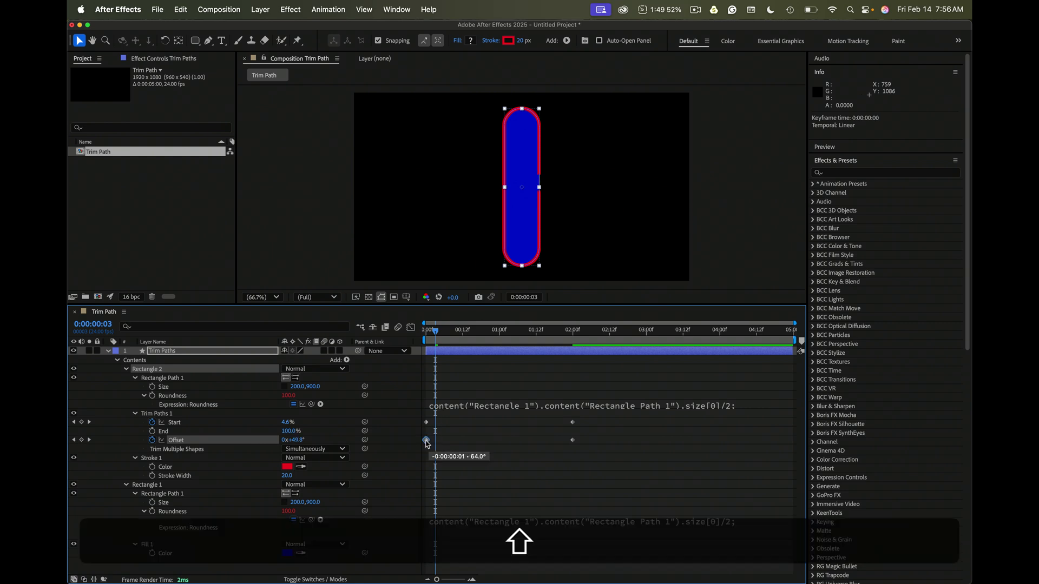
pyautogui.click(425, 332)
pyautogui.press('space')
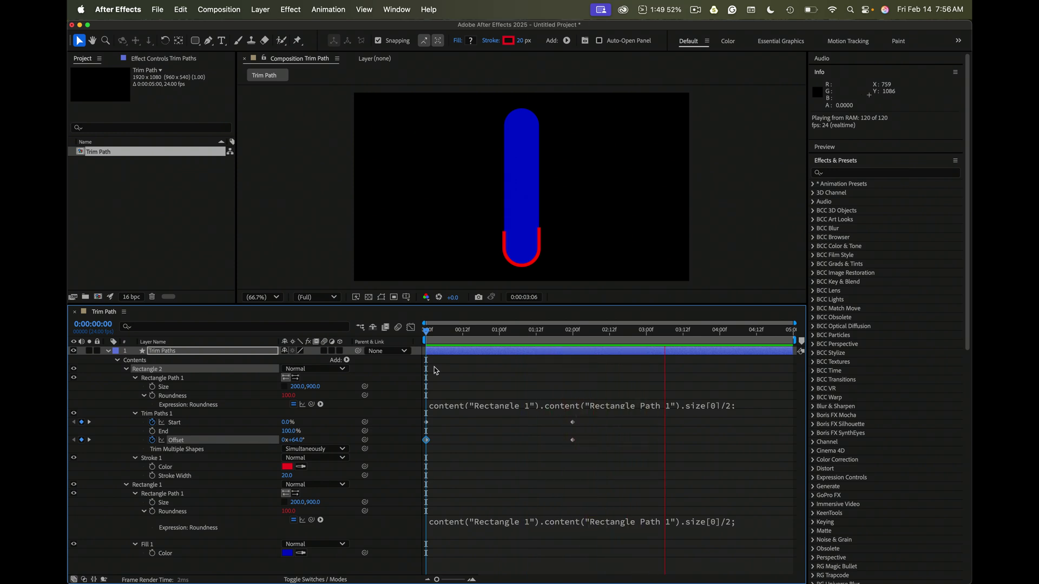
pyautogui.press('space')
# - Change the 2:00 Offset keyframe to -161° and select all Start and Offset keyframes
pyautogui.moveTo(598, 327); pyautogui.dragTo(564, 335)
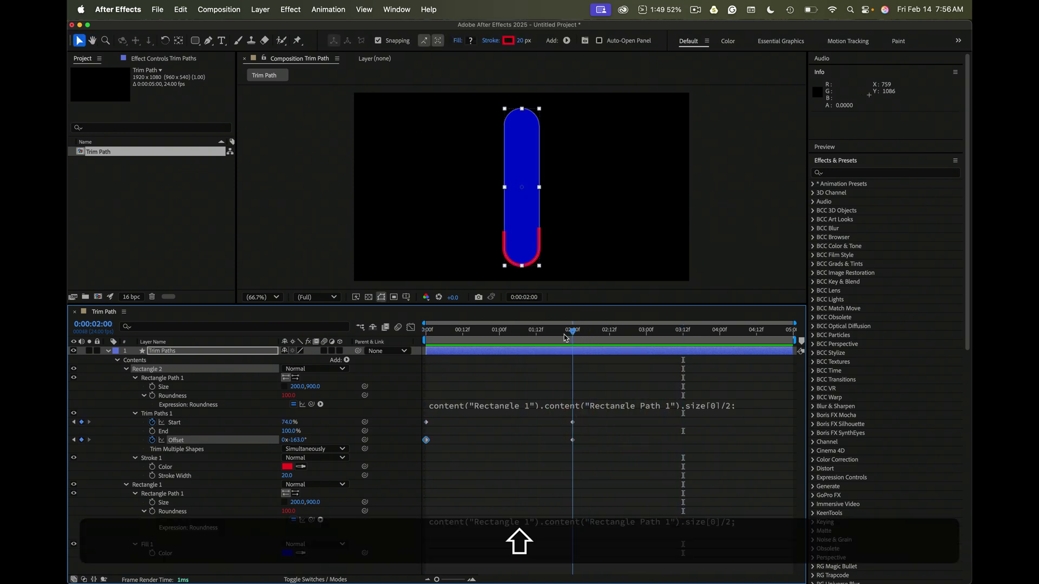
pyautogui.click(572, 440)
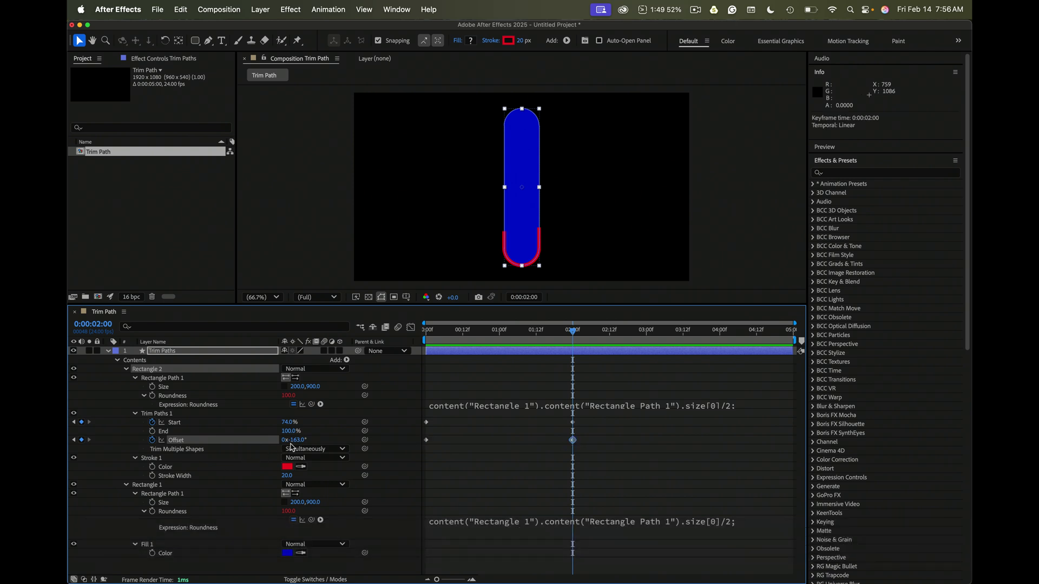
pyautogui.moveTo(297, 440); pyautogui.dragTo(300, 441)
pyautogui.moveTo(596, 419); pyautogui.dragTo(388, 481)
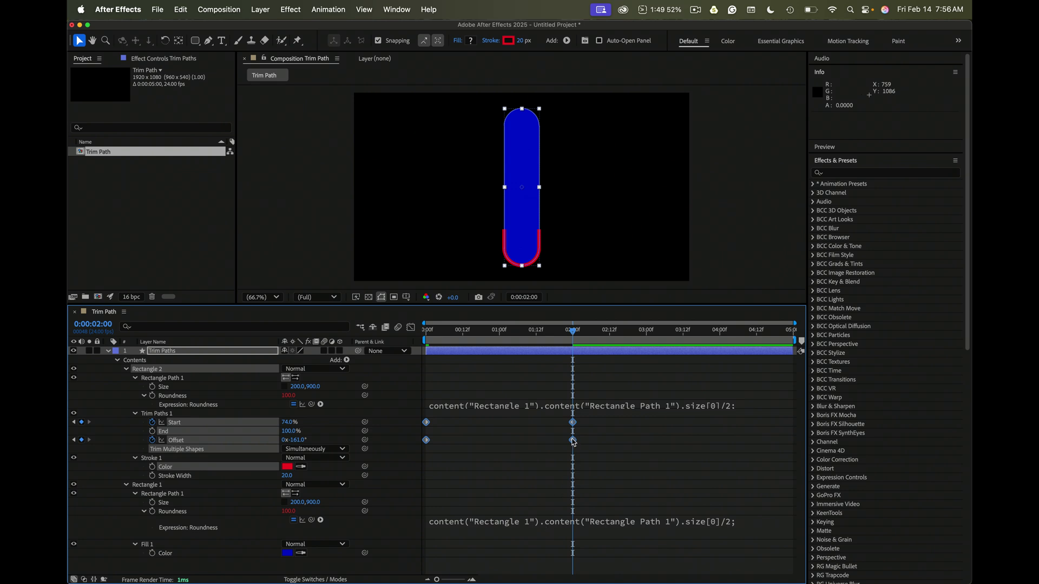
# - Time-reverse the Start and Offset keyframes via Keyframe Assistant
pyautogui.click(569, 441)
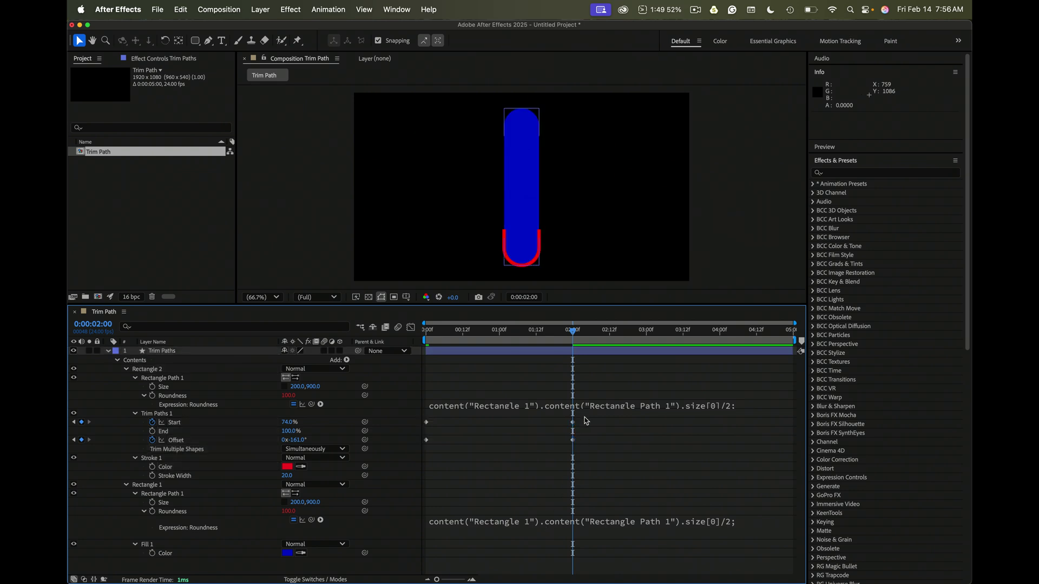
pyautogui.moveTo(586, 420); pyautogui.dragTo(415, 464)
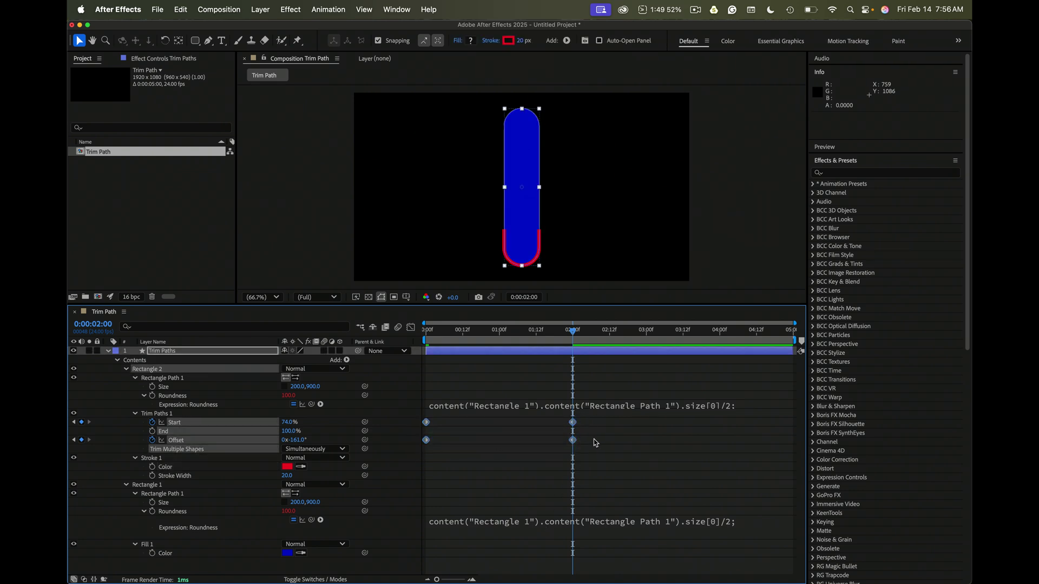
pyautogui.rightClick(573, 442)
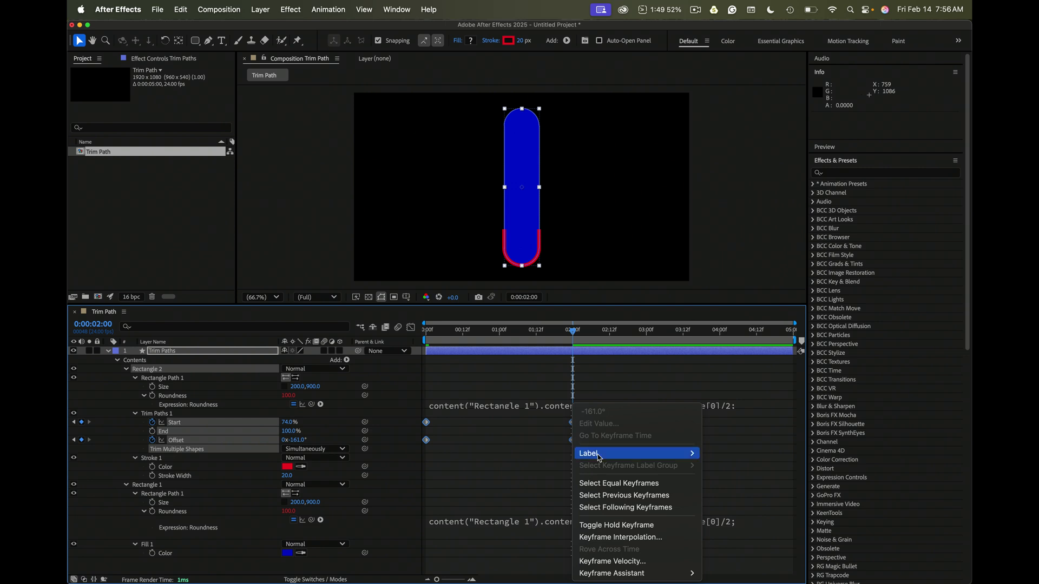
pyautogui.moveTo(635, 573)
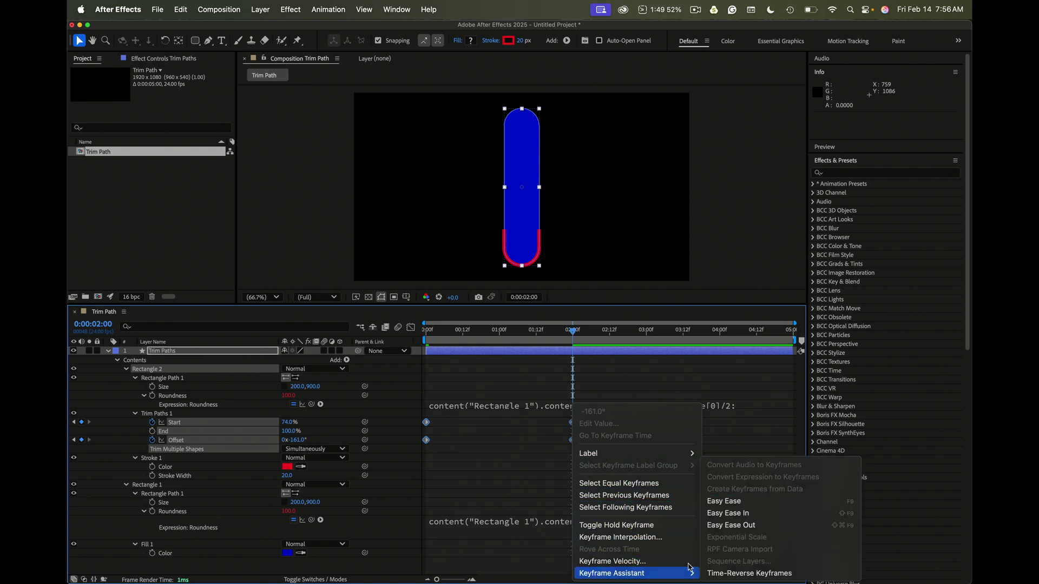
pyautogui.click(726, 573)
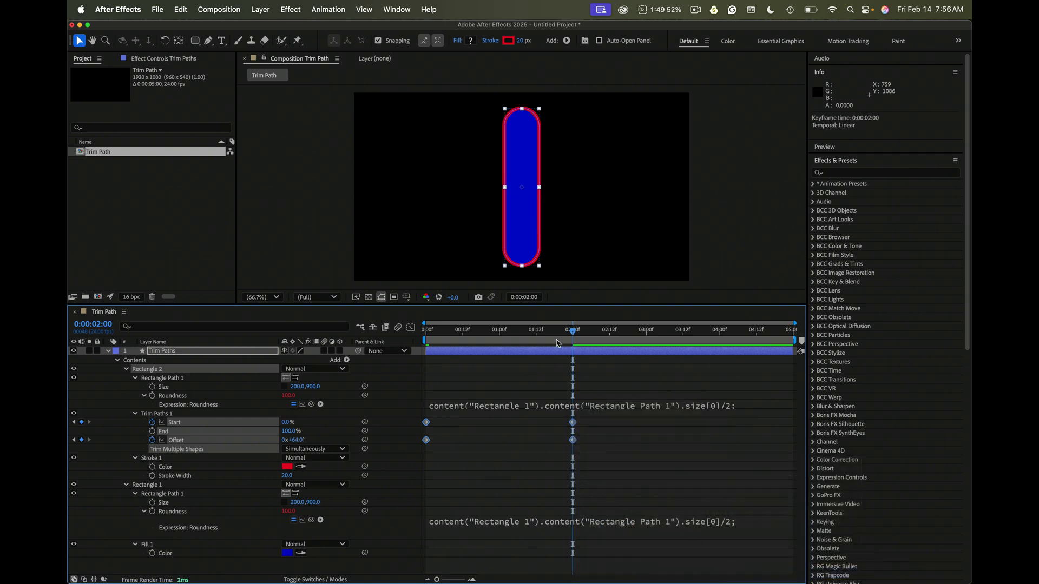
# - Return to the first frame and preview the reversed draw-on animation
pyautogui.moveTo(561, 333); pyautogui.dragTo(425, 332)
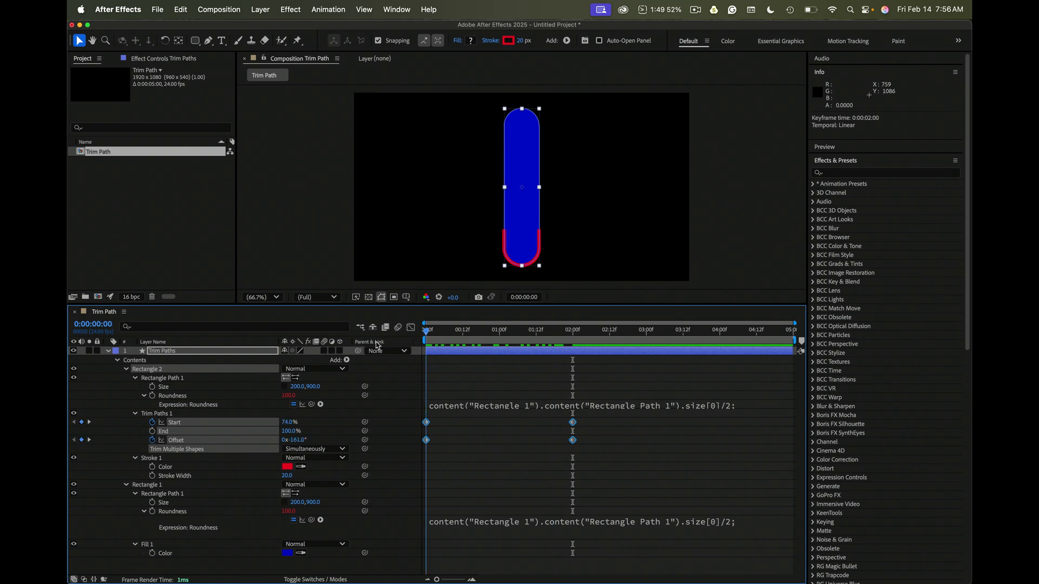
pyautogui.press('space')
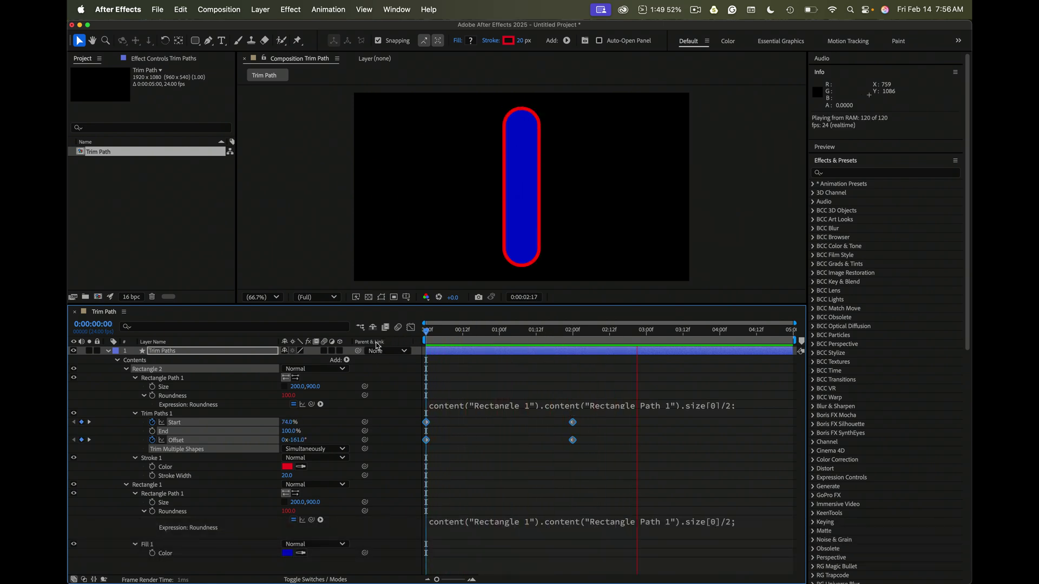
pyautogui.press('space')
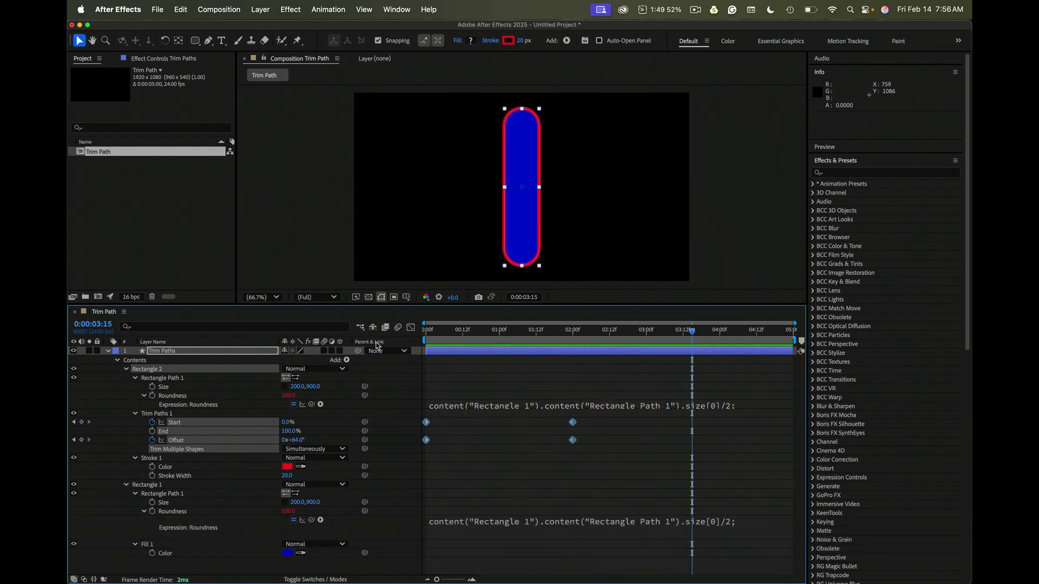